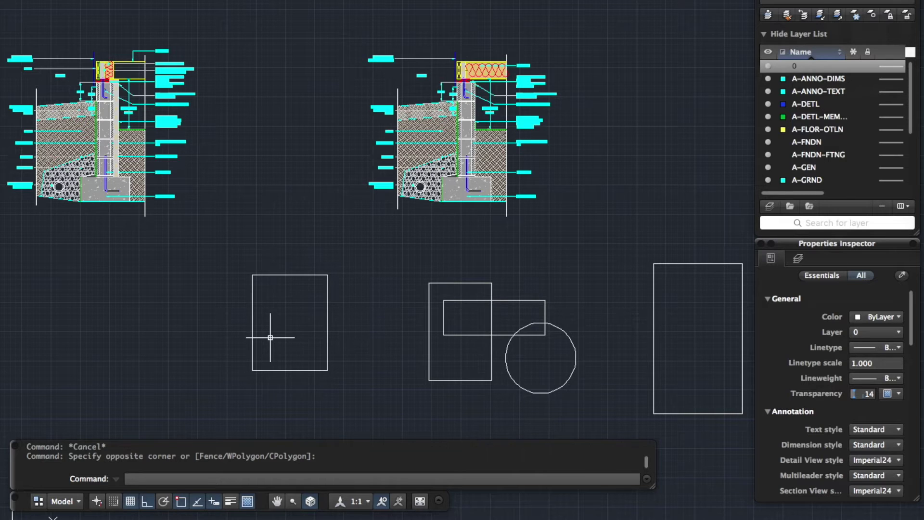
Step: Grip-stretch the left rectangle's top edge up and right with Ortho off, skewing it
{"action": "scroll", "coordinate": [270, 337], "scroll_direction": "up", "scroll_amount": 2}
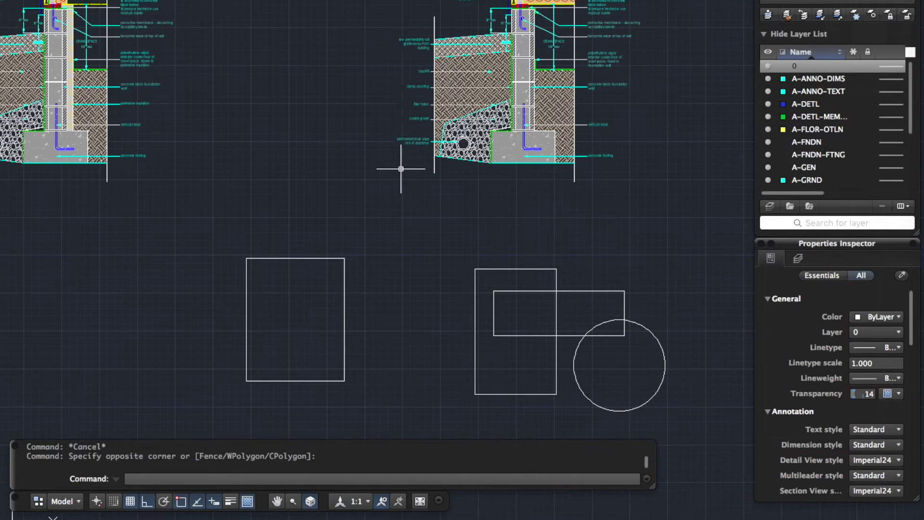
{"action": "left_click", "coordinate": [387, 204]}
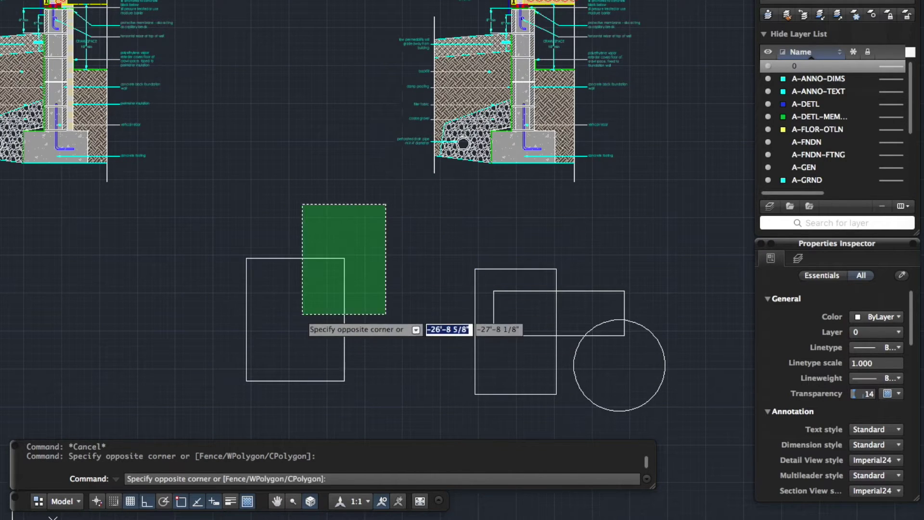
{"action": "left_click", "coordinate": [262, 366]}
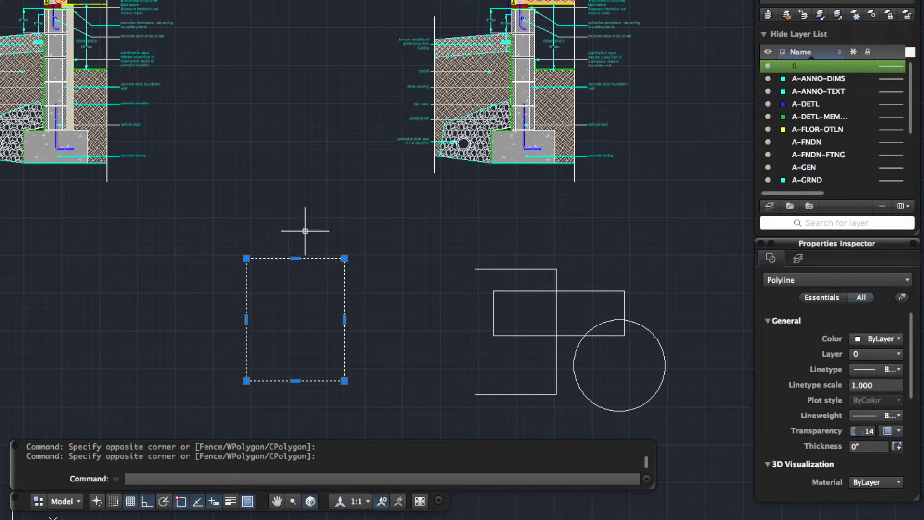
{"action": "mouse_move", "coordinate": [295, 259]}
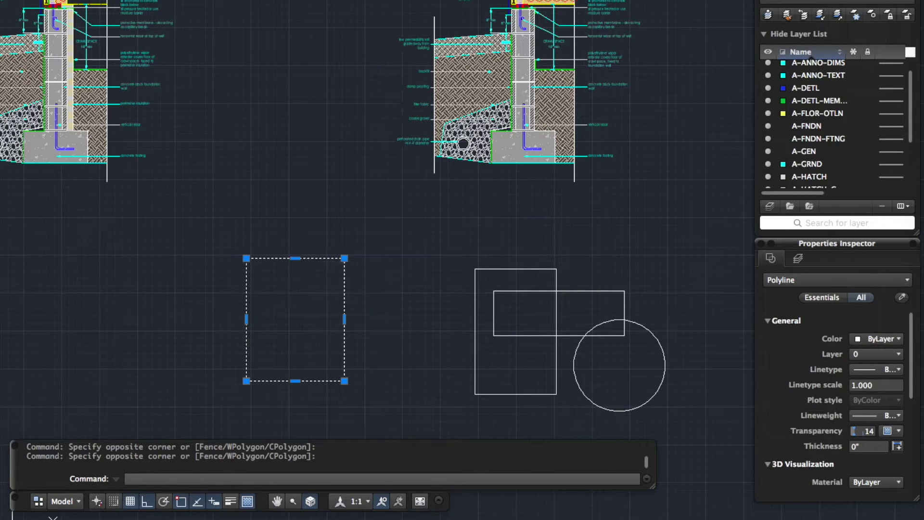
{"action": "left_click", "coordinate": [295, 259]}
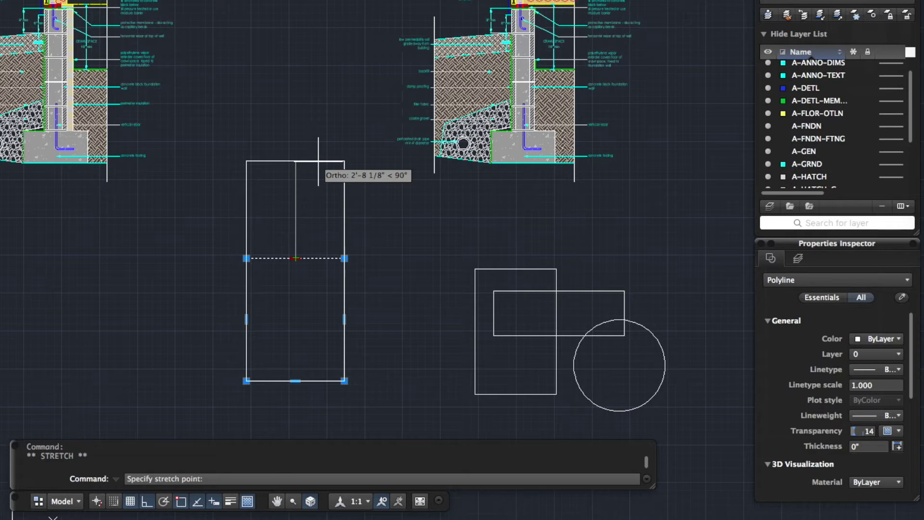
{"action": "key", "text": "F8"}
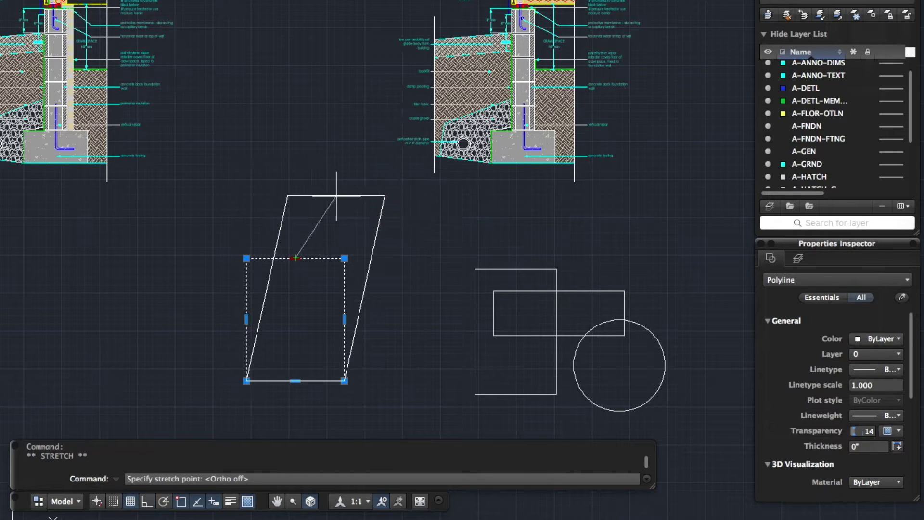
{"action": "left_click", "coordinate": [337, 218]}
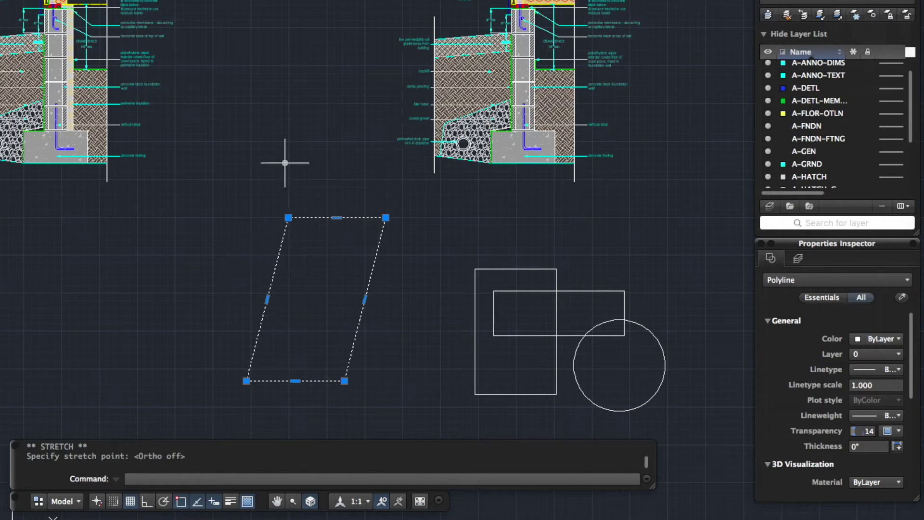
Step: Pull the shape's top-left corner higher and further left, then clear the selection
{"action": "left_click", "coordinate": [287, 217]}
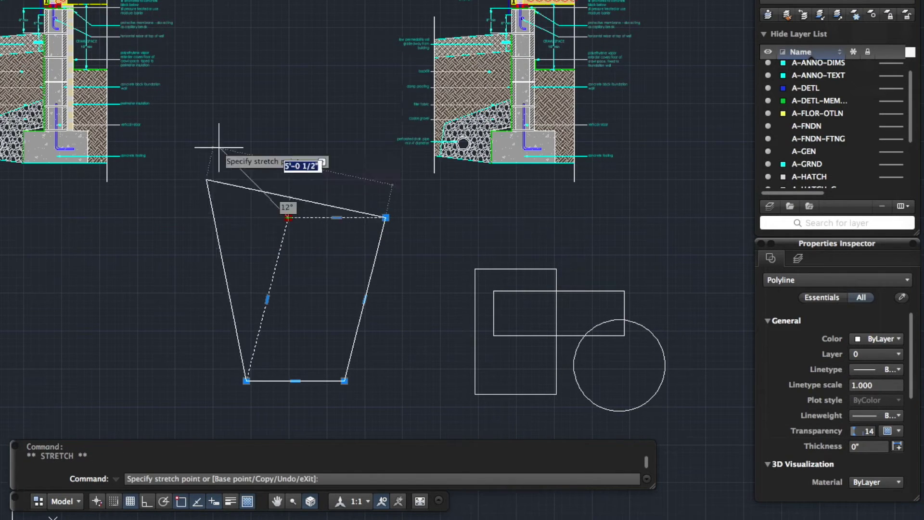
{"action": "left_click", "coordinate": [235, 103]}
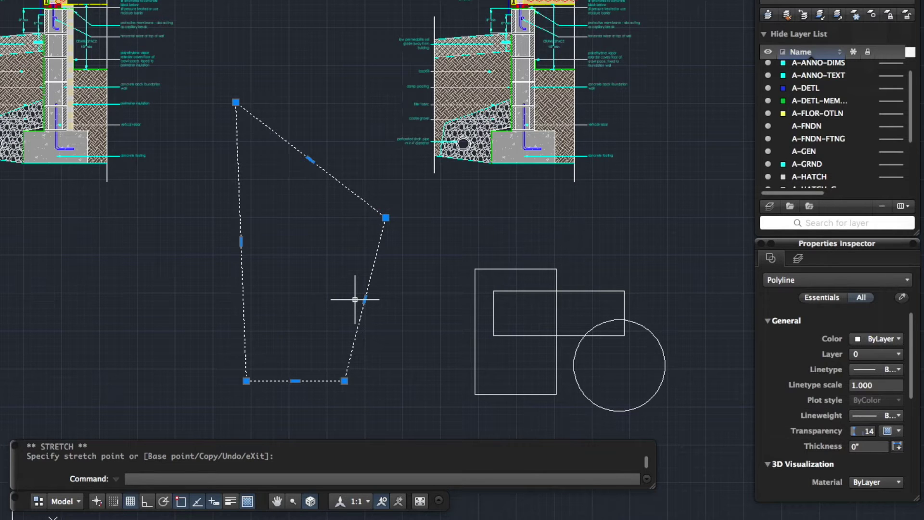
{"action": "key", "text": "Escape"}
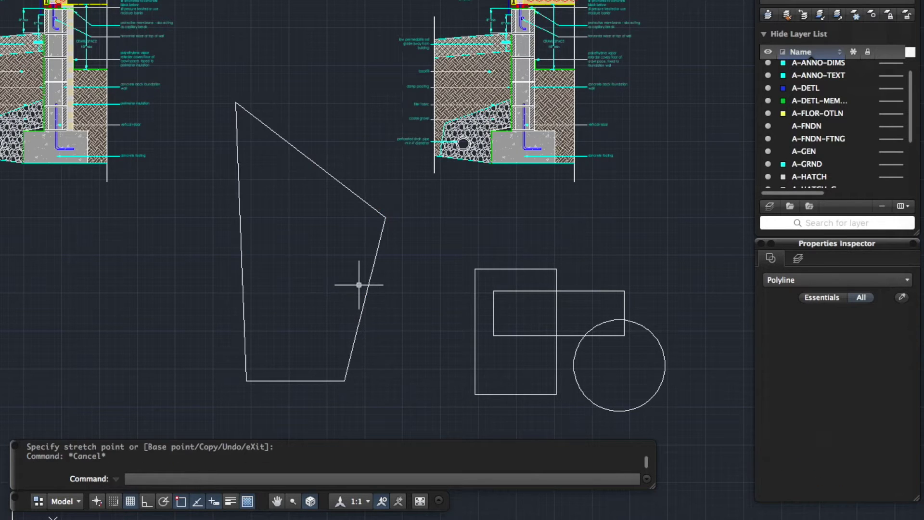
{"action": "scroll", "coordinate": [709, 409], "scroll_direction": "up", "scroll_amount": 1}
{"action": "scroll", "coordinate": [709, 408], "scroll_direction": "up", "scroll_amount": 1}
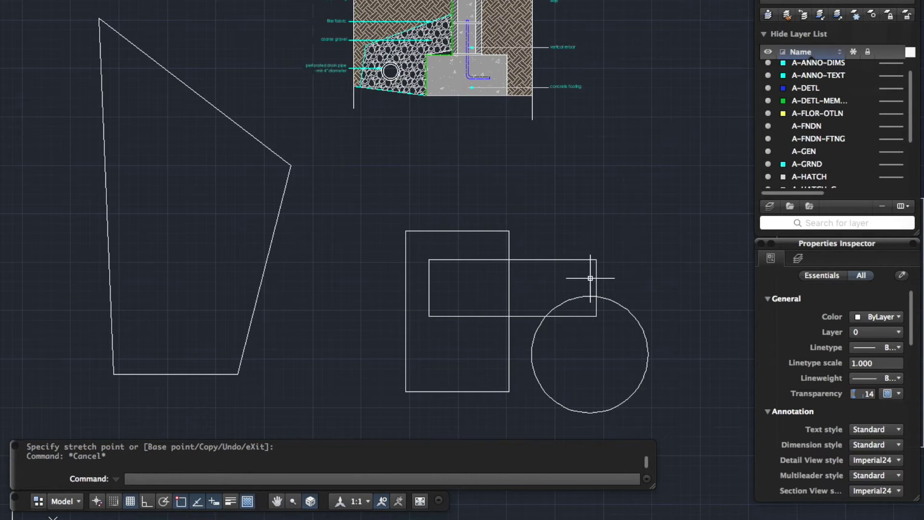
{"action": "left_click", "coordinate": [429, 276]}
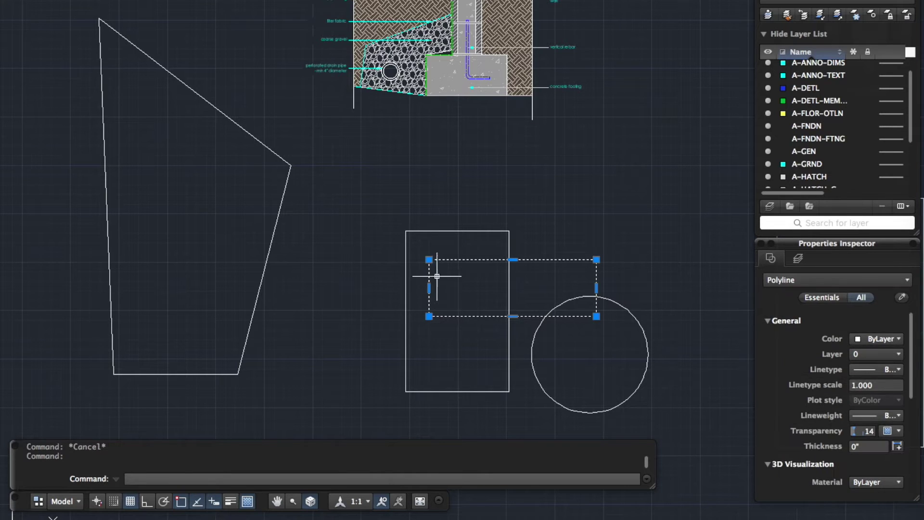
{"action": "left_click", "coordinate": [414, 364]}
{"action": "left_click", "coordinate": [399, 347]}
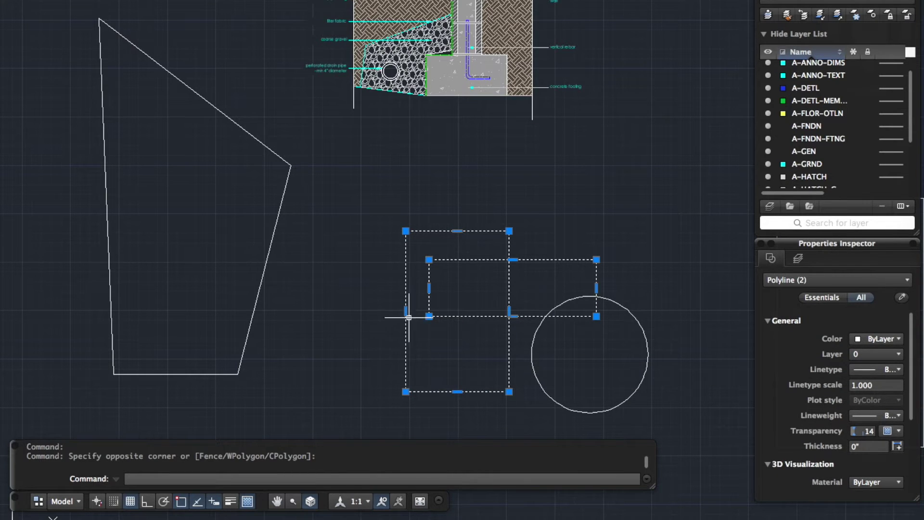
{"action": "key", "text": "Escape"}
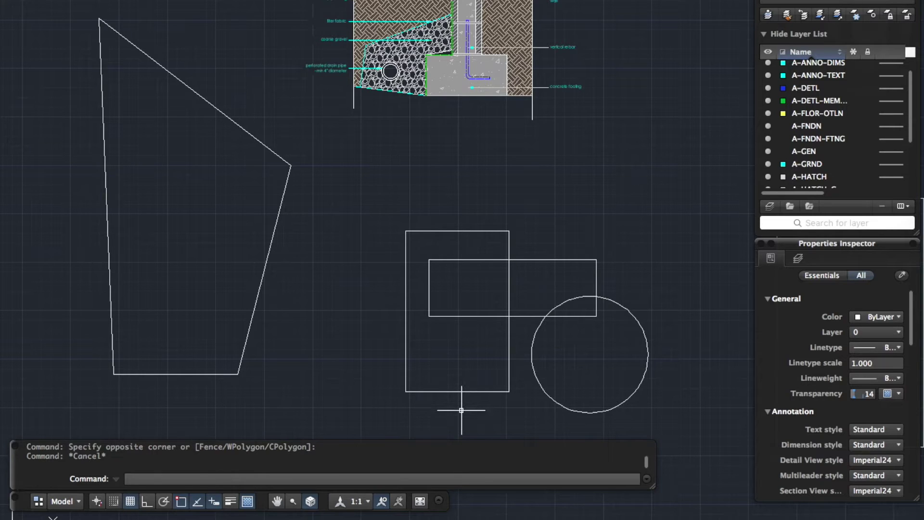
{"action": "left_click", "coordinate": [461, 415]}
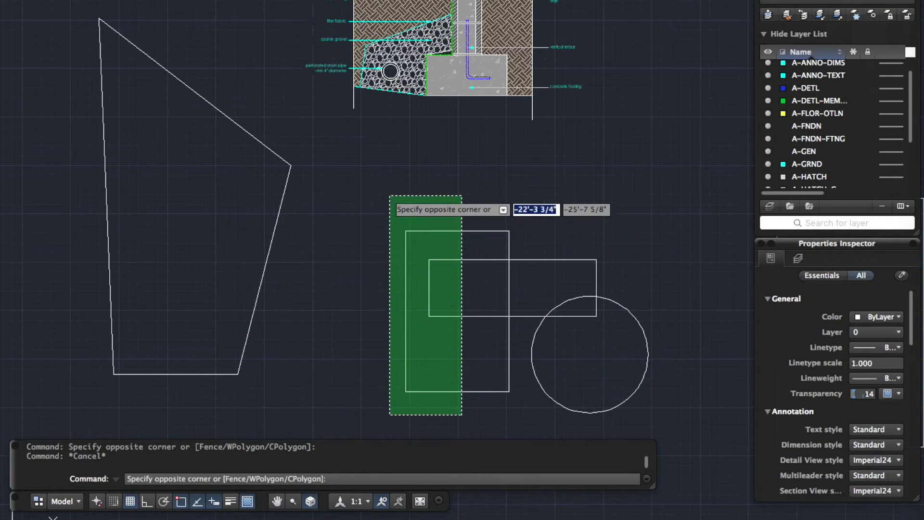
{"action": "left_click", "coordinate": [387, 205]}
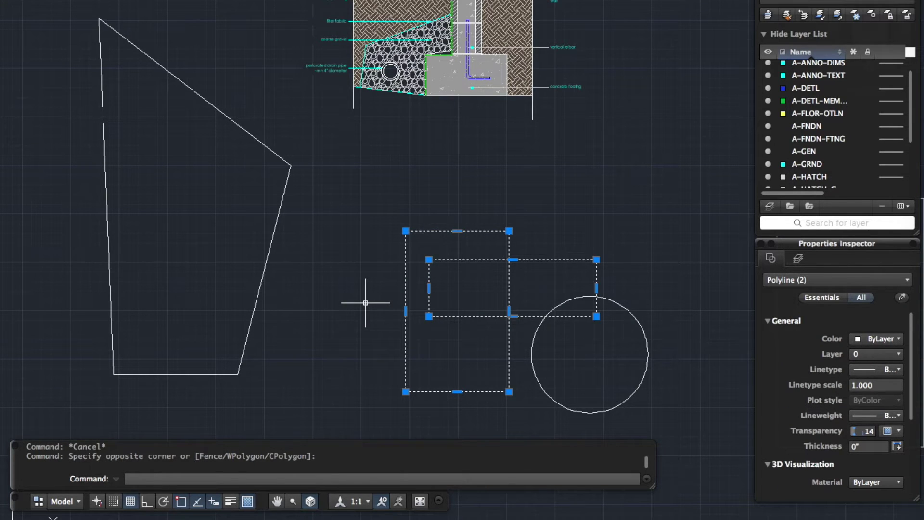
{"action": "type", "text": "s"}
{"action": "key", "text": "Return"}
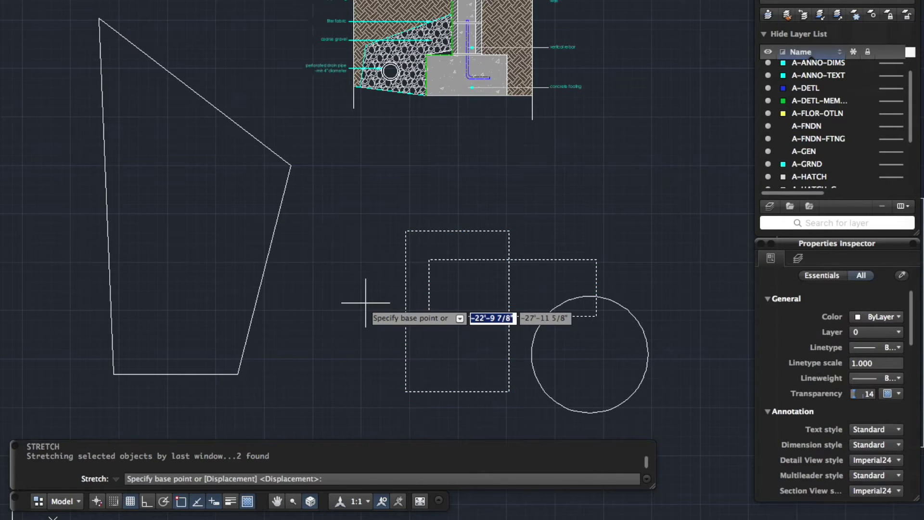
{"action": "left_click", "coordinate": [379, 330]}
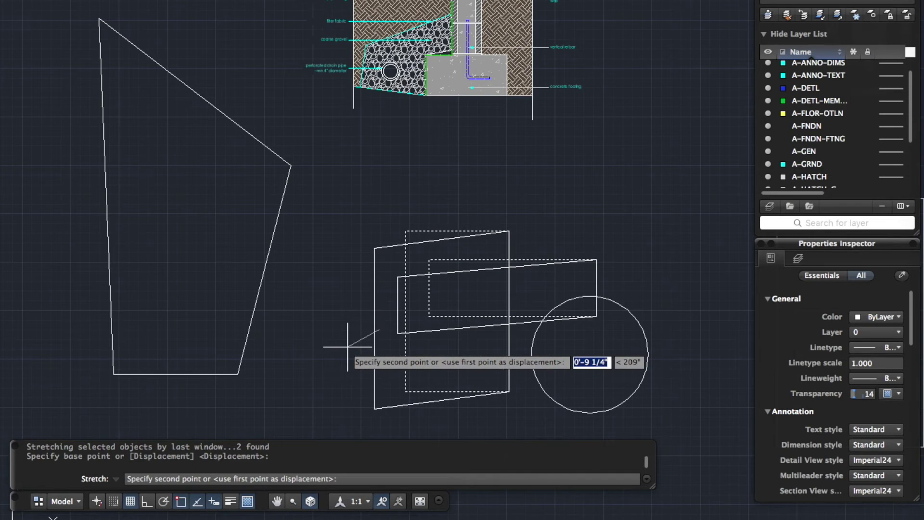
{"action": "key", "text": "Escape"}
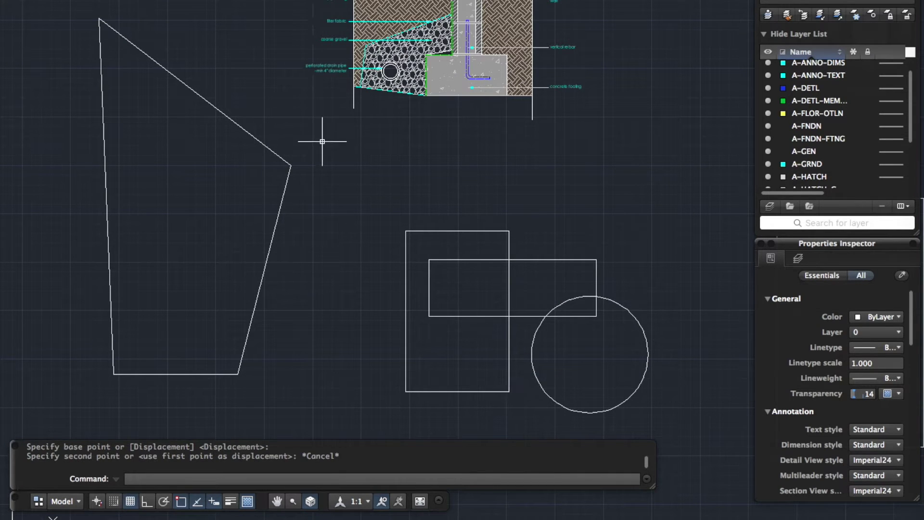
{"action": "left_click", "coordinate": [343, 185]}
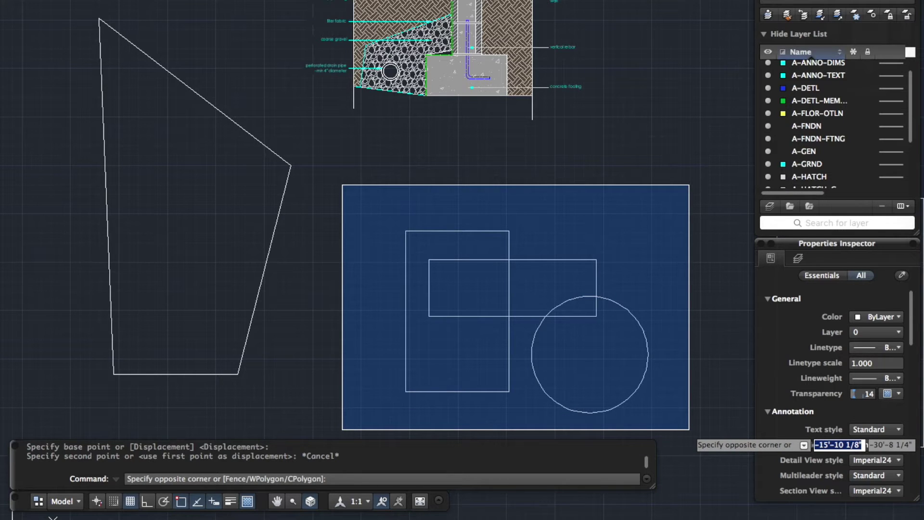
{"action": "left_click", "coordinate": [521, 434]}
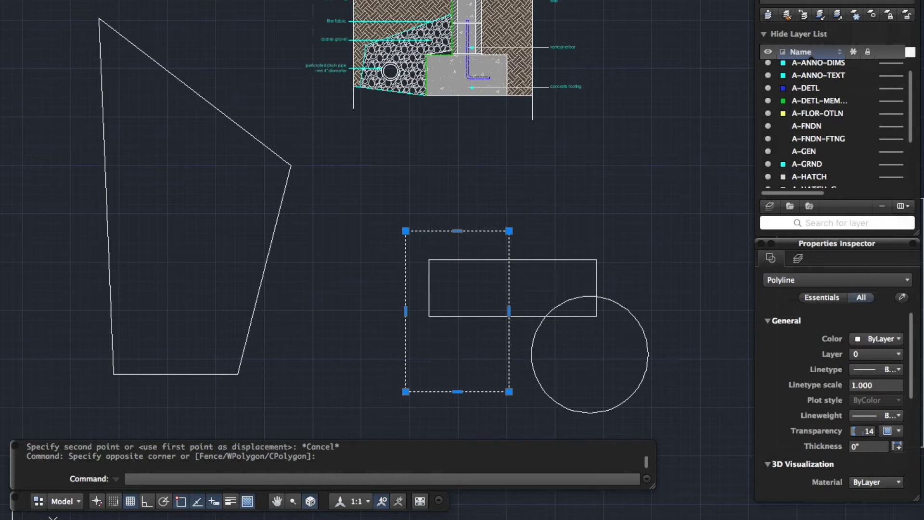
{"action": "key", "text": "Escape"}
{"action": "left_click", "coordinate": [380, 200]}
{"action": "left_click", "coordinate": [531, 417]}
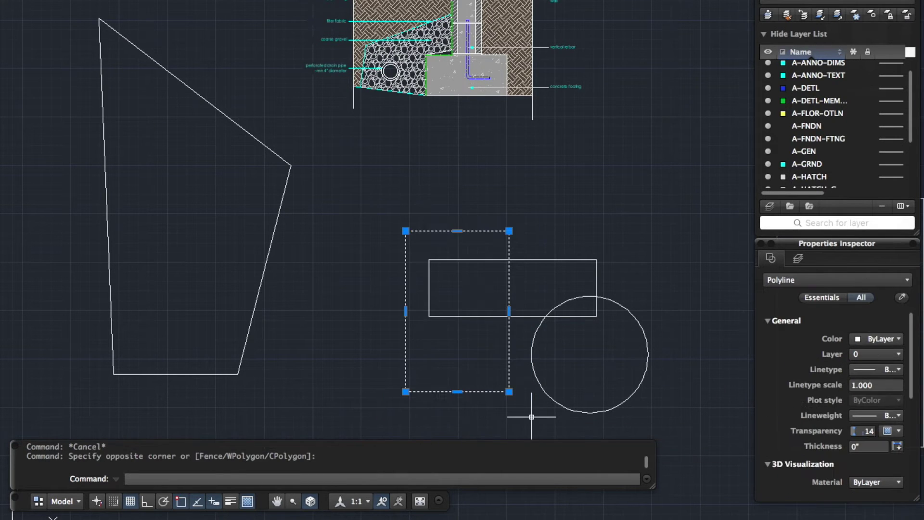
{"action": "key", "text": "Escape"}
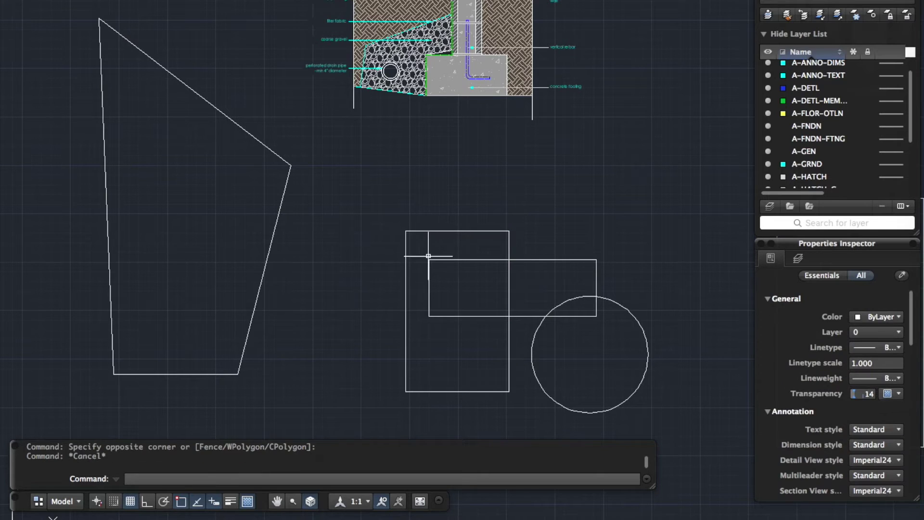
Step: Stretch both rectangles' left sides further left from the tall rectangle's bottom-left corner
{"action": "left_click", "coordinate": [462, 188]}
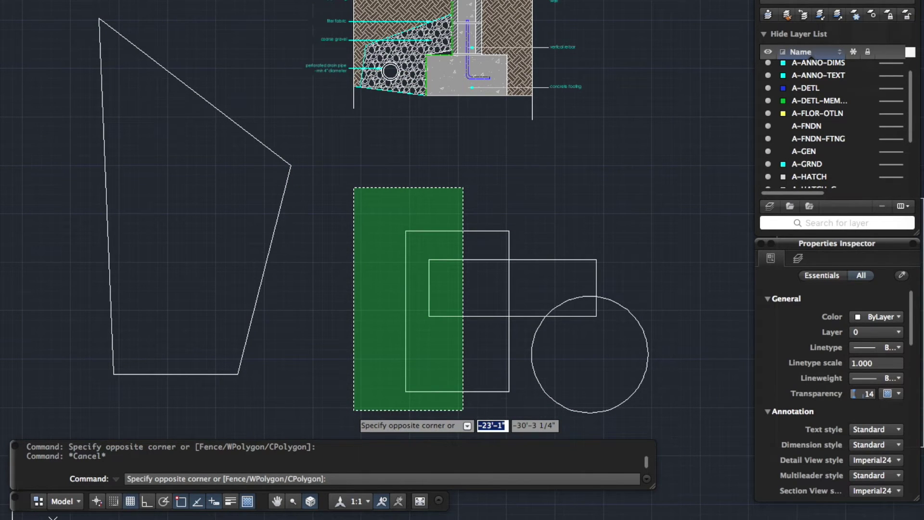
{"action": "left_click", "coordinate": [353, 410]}
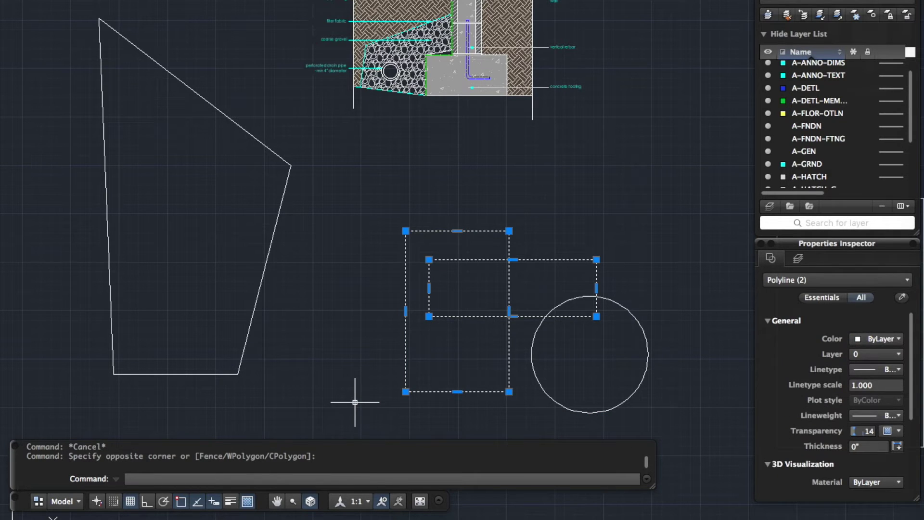
{"action": "type", "text": "s"}
{"action": "key", "text": "Return"}
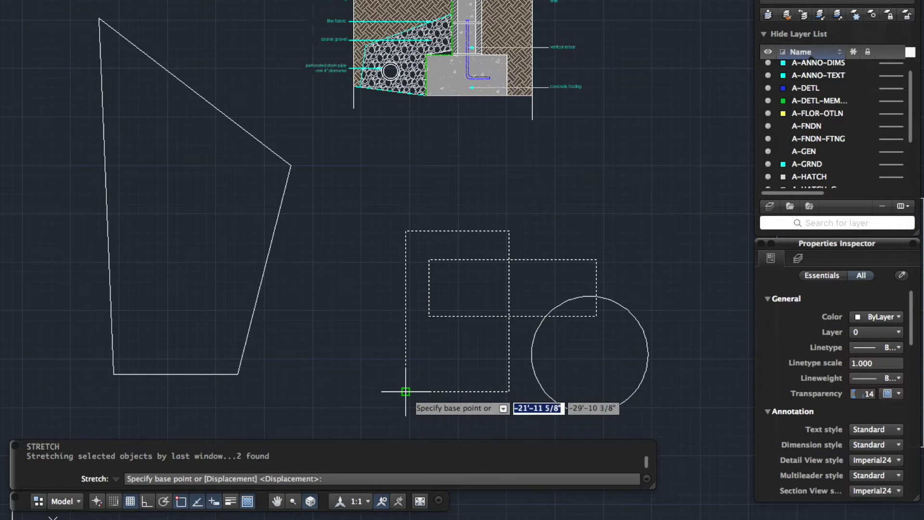
{"action": "left_click", "coordinate": [406, 391]}
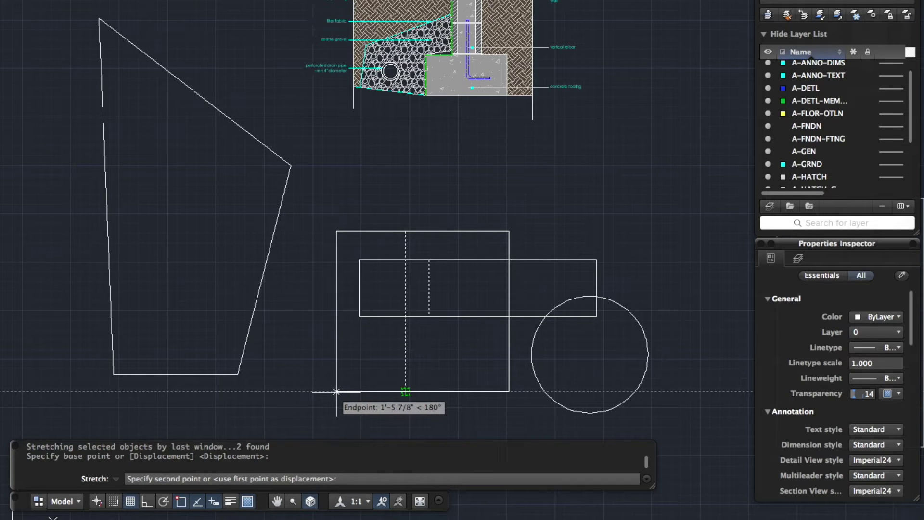
{"action": "left_click", "coordinate": [336, 392]}
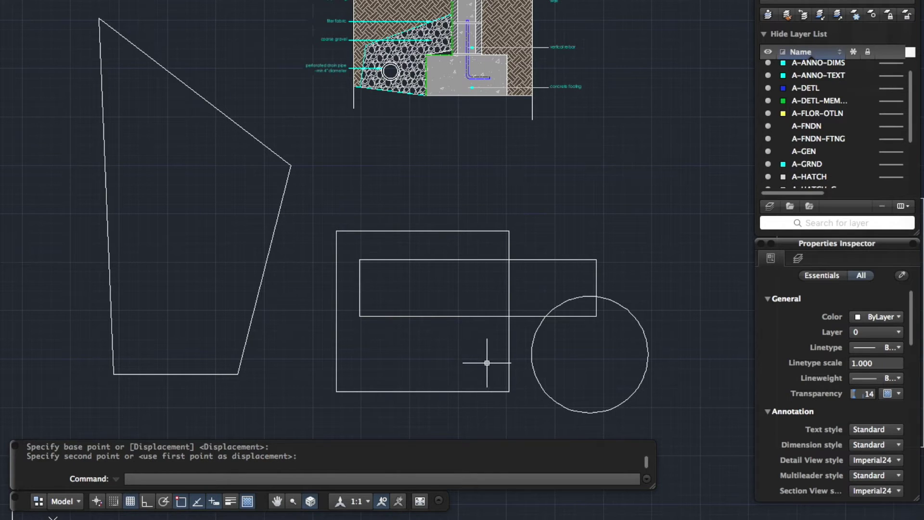
Step: Stretch both rectangles' left edges to the right with Ortho on, narrowing them
{"action": "left_click", "coordinate": [533, 196]}
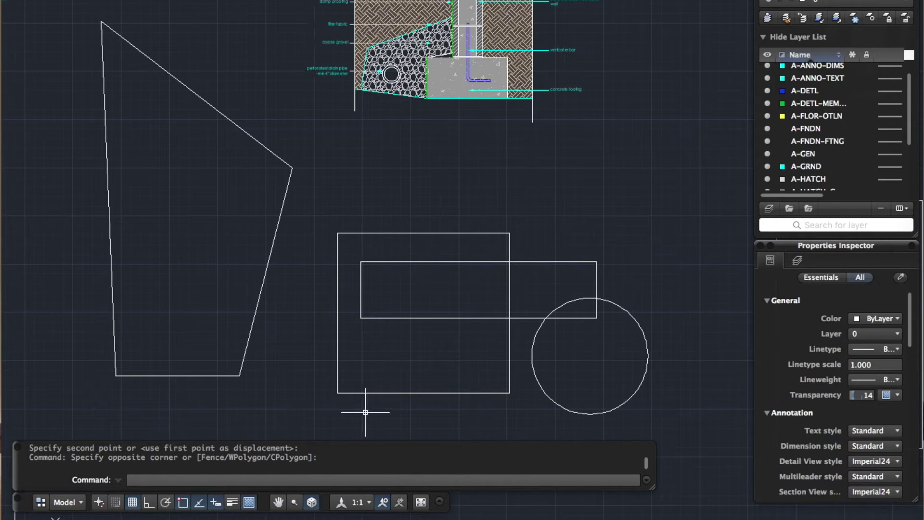
{"action": "left_click", "coordinate": [393, 417]}
{"action": "left_click", "coordinate": [336, 201]}
{"action": "type", "text": "s"}
{"action": "key", "text": "Return"}
{"action": "left_click", "coordinate": [316, 202]}
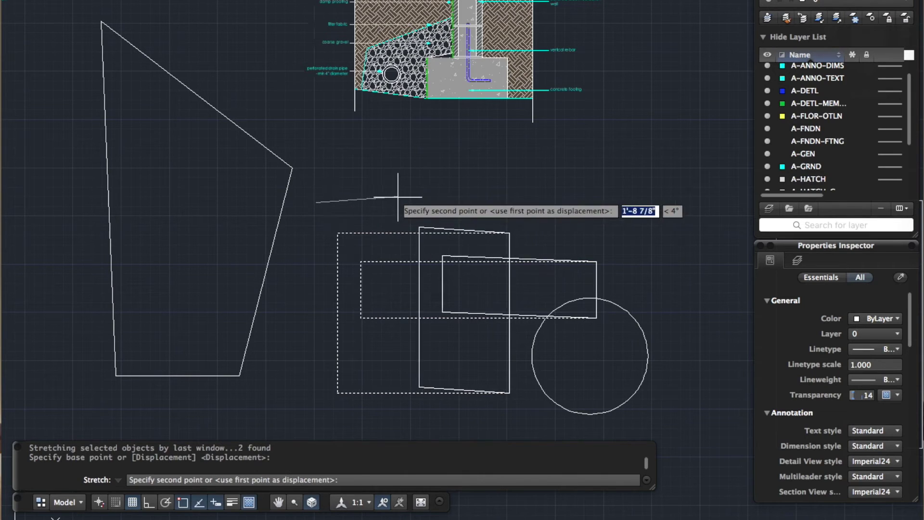
{"action": "key", "text": "F8"}
{"action": "left_click", "coordinate": [404, 201]}
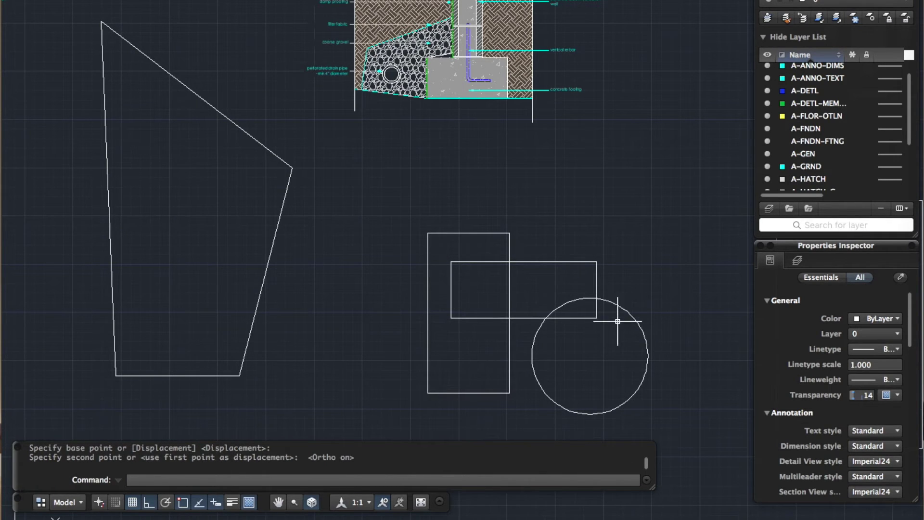
{"action": "scroll", "coordinate": [450, 300], "scroll_direction": "down", "scroll_amount": 1}
Step: Crossing-select the tall rectangle's right edge and start STRETCH on it
{"action": "scroll", "coordinate": [450, 300], "scroll_direction": "down", "scroll_amount": 3}
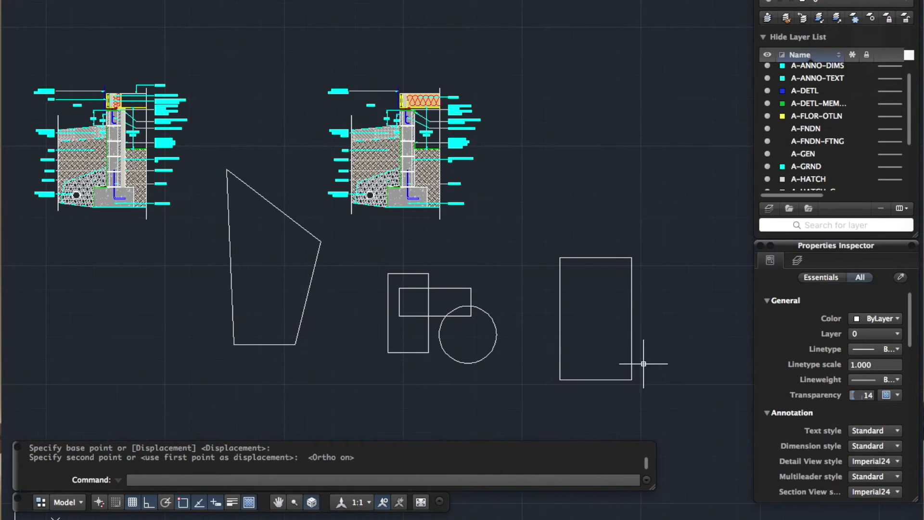
{"action": "scroll", "coordinate": [693, 375], "scroll_direction": "up", "scroll_amount": 5}
{"action": "scroll", "coordinate": [692, 374], "scroll_direction": "down", "scroll_amount": 6}
{"action": "scroll", "coordinate": [693, 375], "scroll_direction": "up", "scroll_amount": 4}
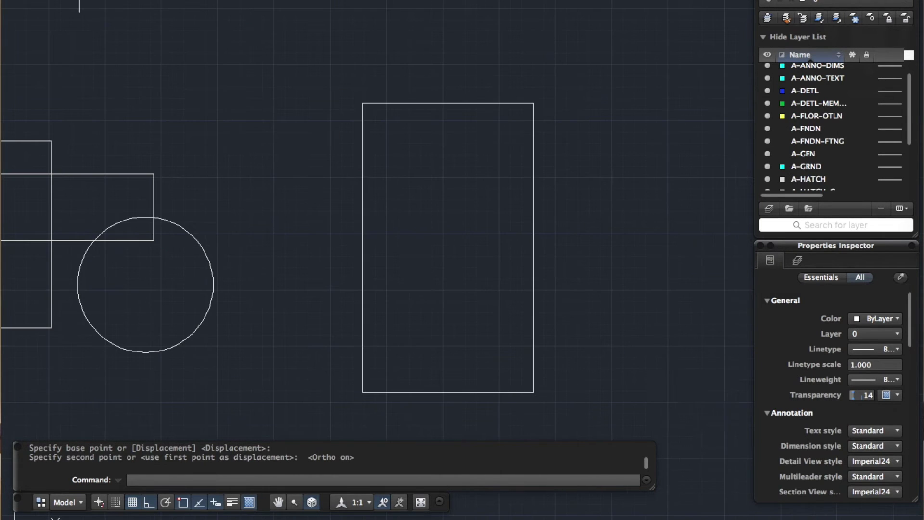
{"action": "left_click", "coordinate": [591, 415]}
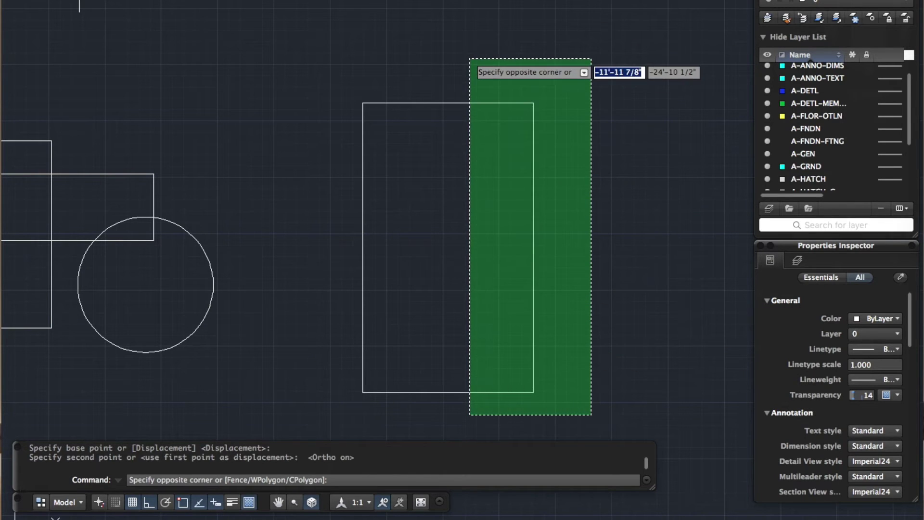
{"action": "left_click", "coordinate": [477, 57]}
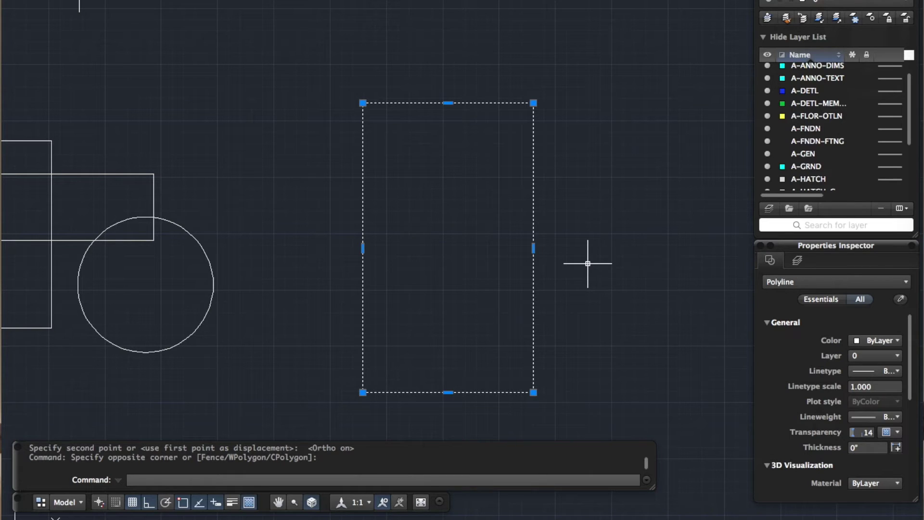
{"action": "type", "text": "s"}
{"action": "key", "text": "Return"}
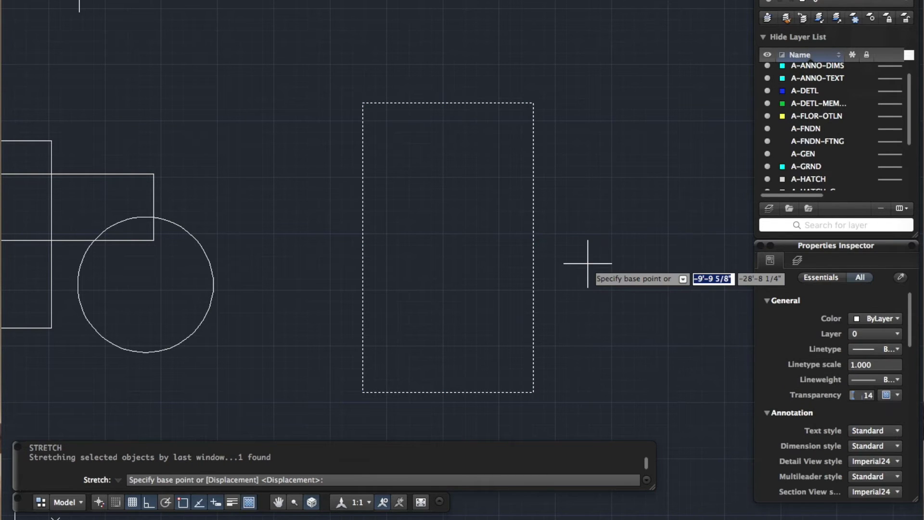
Step: Apply a 4,6,0 displacement to shift the right side up and outward
{"action": "scroll", "coordinate": [392, 416], "scroll_direction": "up", "scroll_amount": 1}
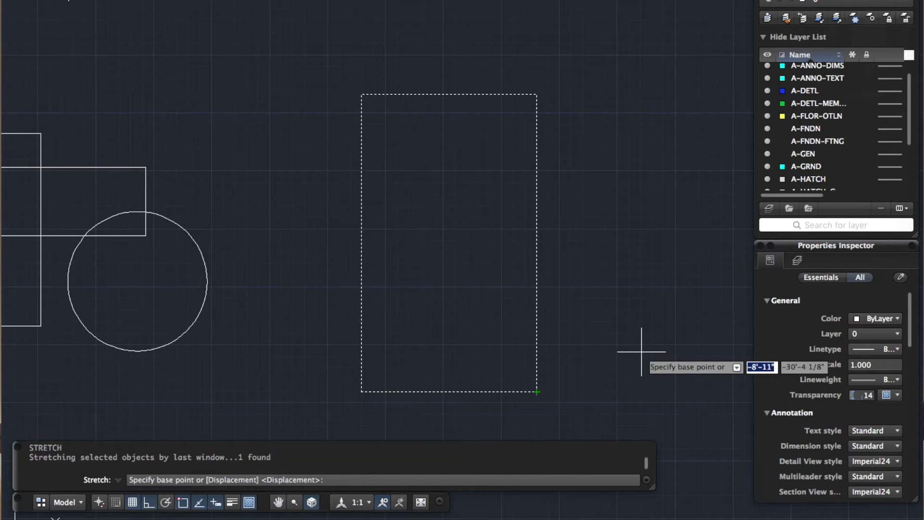
{"action": "type", "text": "d"}
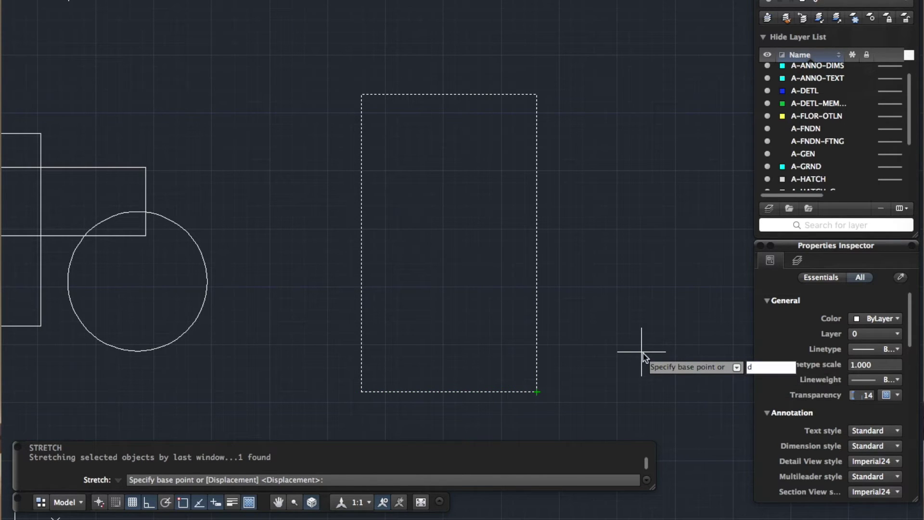
{"action": "key", "text": "Return"}
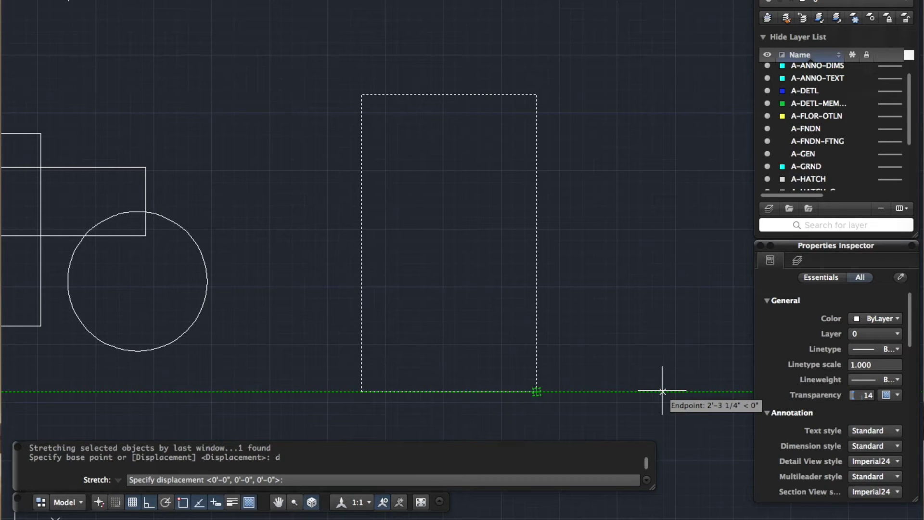
{"action": "type", "text": "4"}
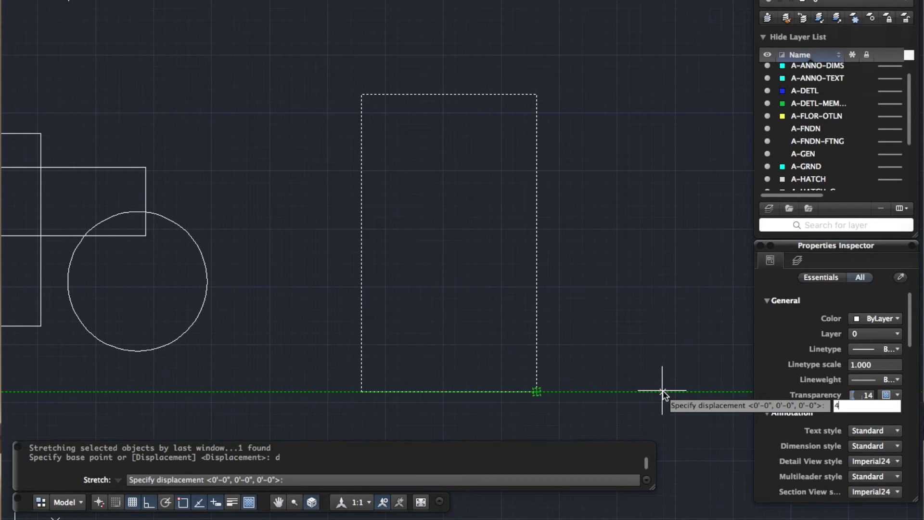
{"action": "key", "text": "Tab"}
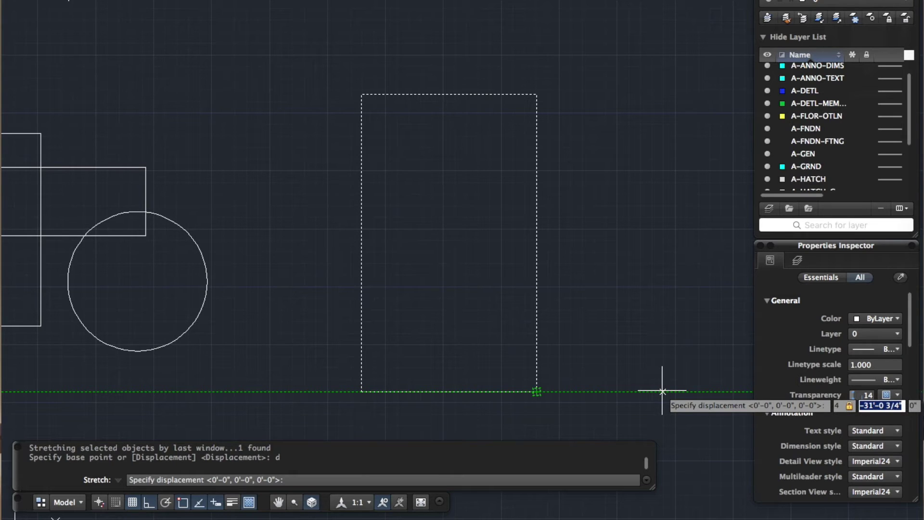
{"action": "type", "text": "6"}
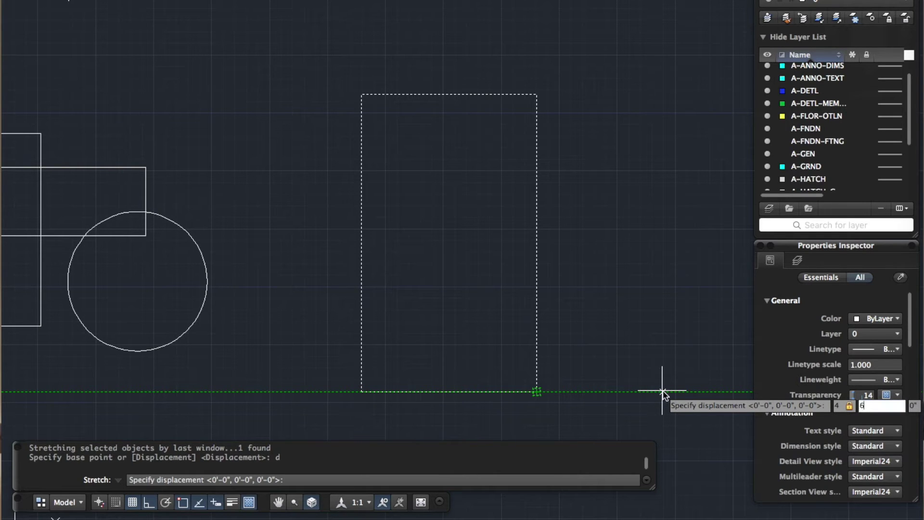
{"action": "key", "text": "Tab"}
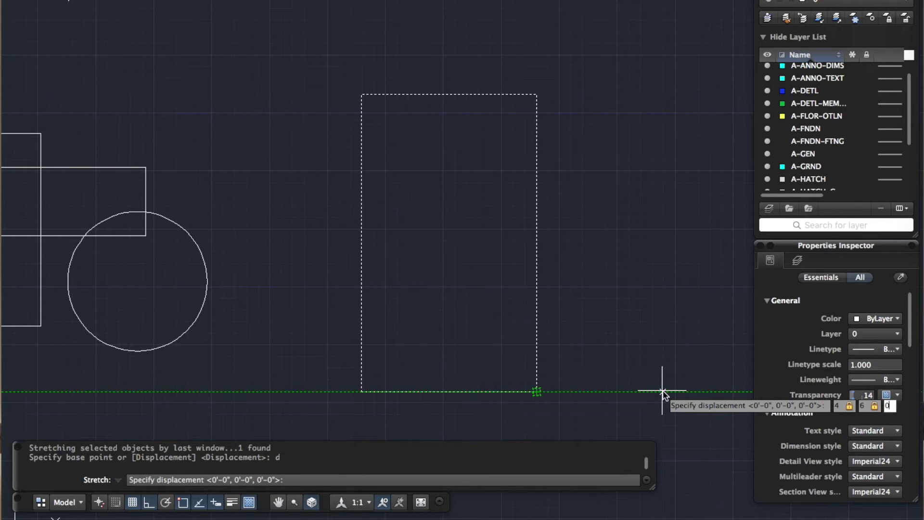
{"action": "key", "text": "Return"}
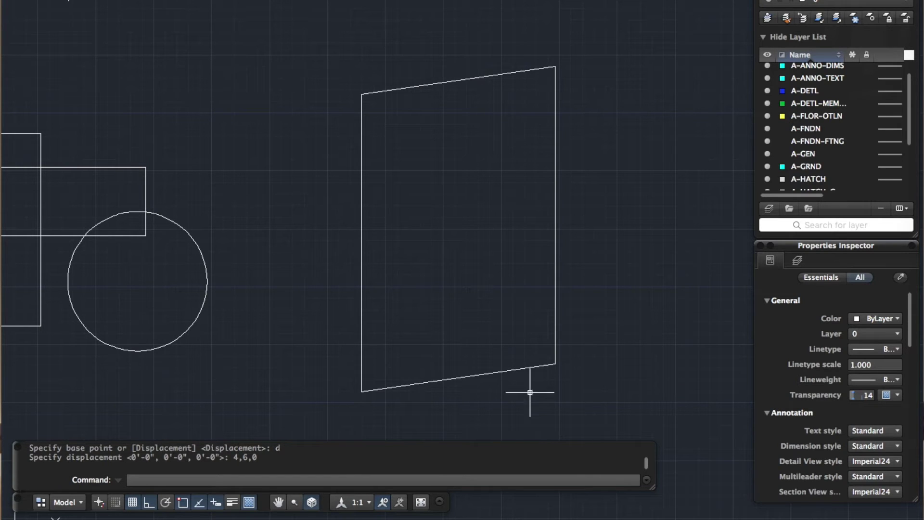
Step: Undo the skew, then stretch the tall rectangle's right side 30 units right
{"action": "left_click", "coordinate": [548, 362]}
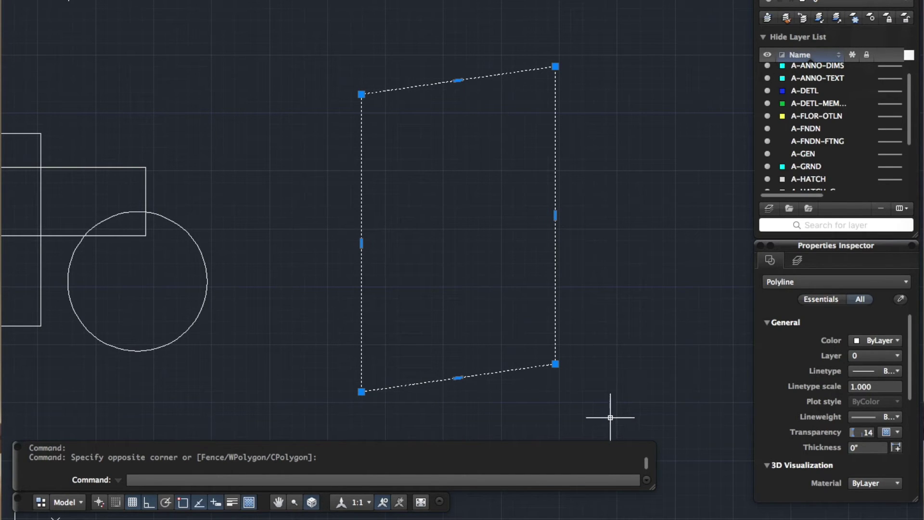
{"action": "key", "text": "super+z"}
{"action": "left_click", "coordinate": [564, 402]}
{"action": "left_click", "coordinate": [497, 56]}
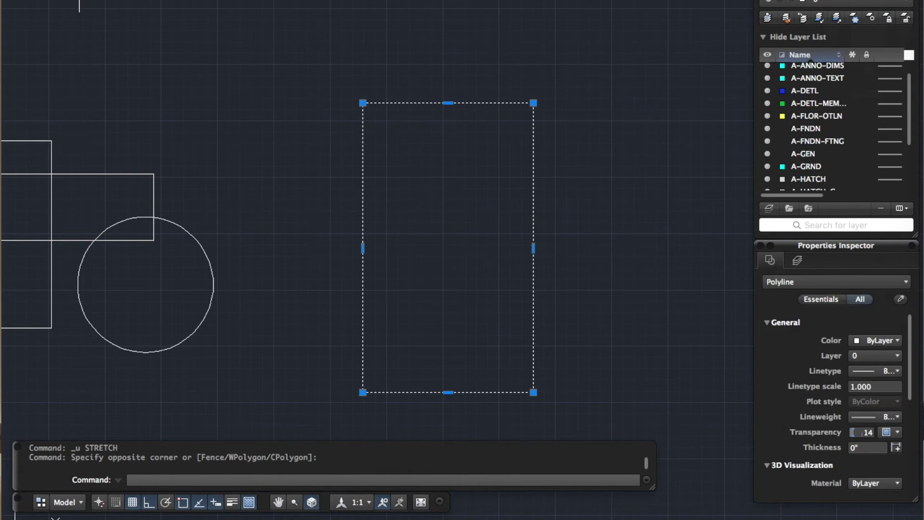
{"action": "type", "text": "s"}
{"action": "key", "text": "Return"}
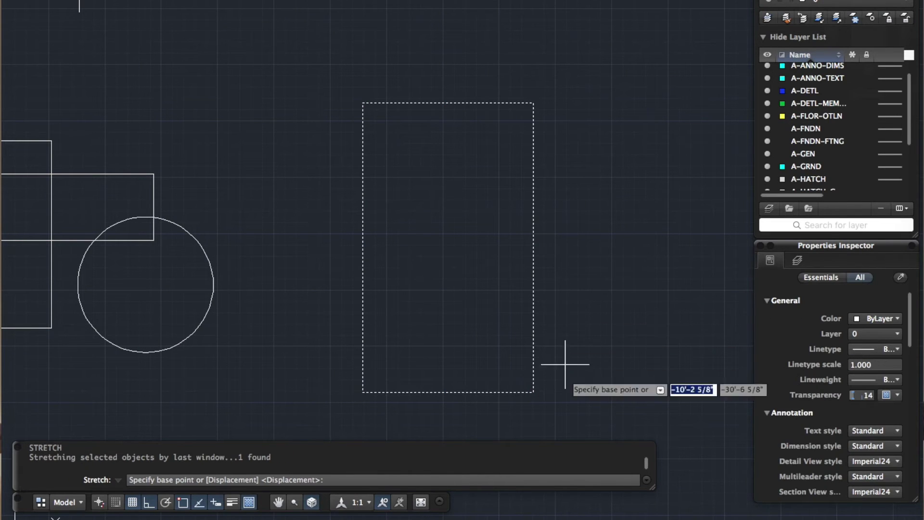
{"action": "left_click", "coordinate": [533, 391]}
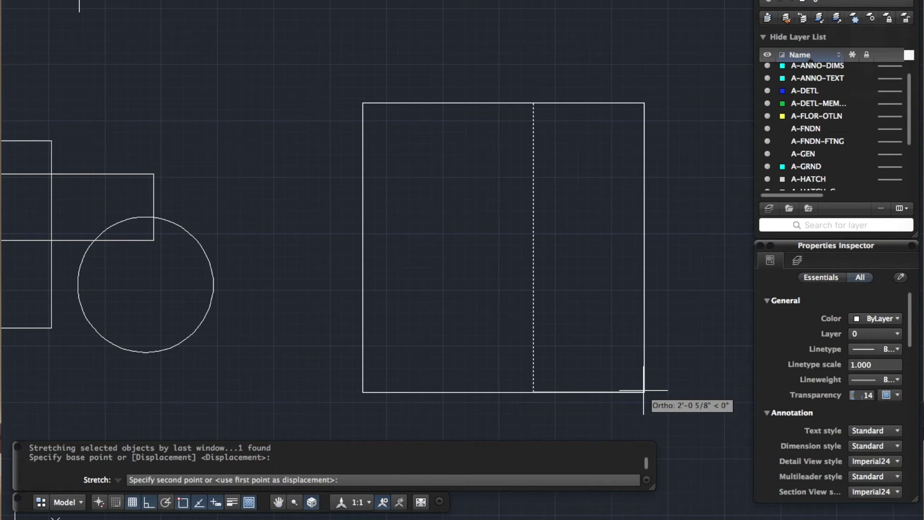
{"action": "type", "text": "30"}
{"action": "key", "text": "Return"}
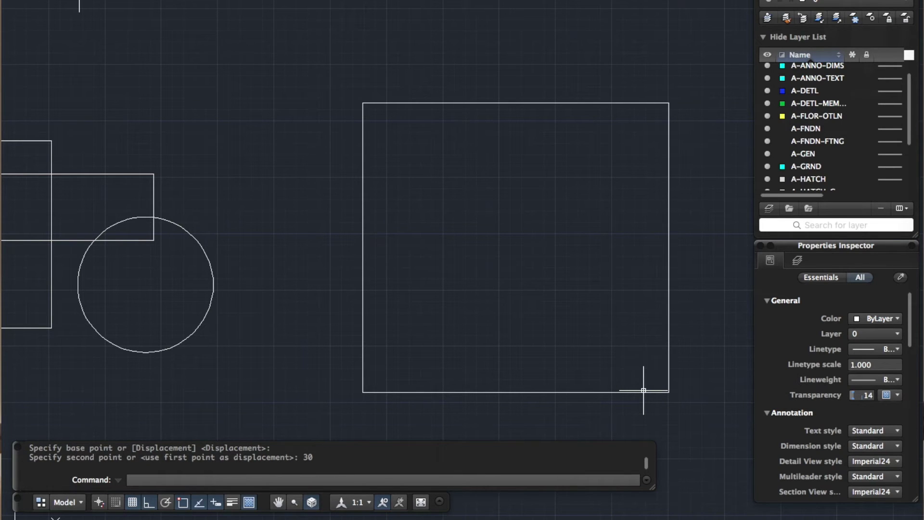
Step: Stretch the widened right side 35 units back to the left
{"action": "left_click", "coordinate": [687, 397]}
{"action": "left_click", "coordinate": [618, 45]}
{"action": "key", "text": "Return"}
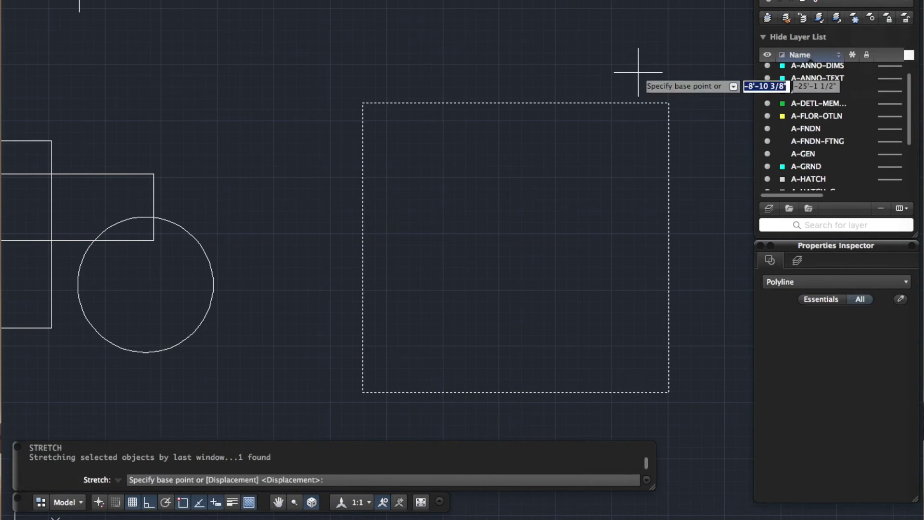
{"action": "left_click", "coordinate": [638, 73]}
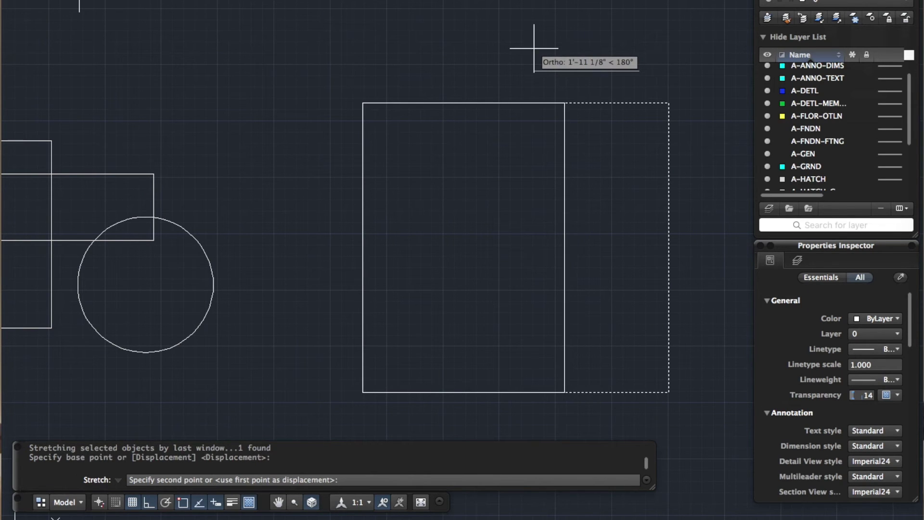
{"action": "type", "text": "35"}
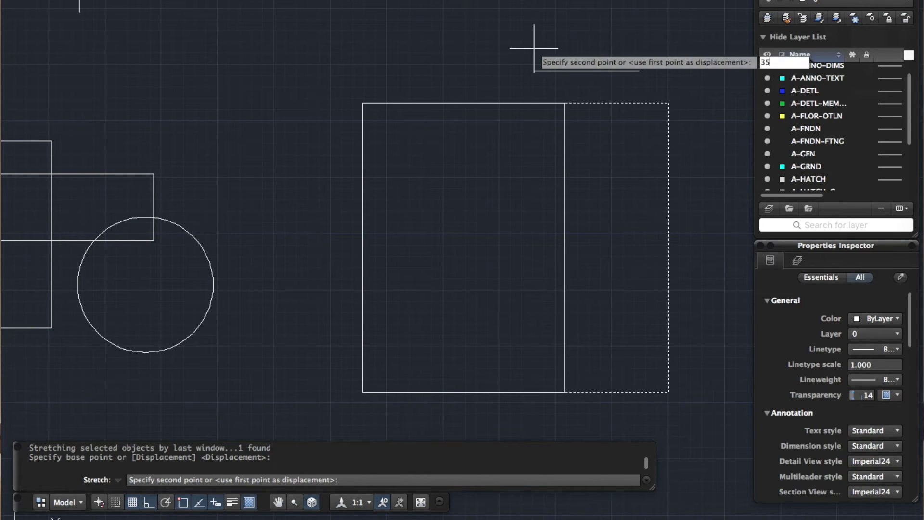
{"action": "key", "text": "Return"}
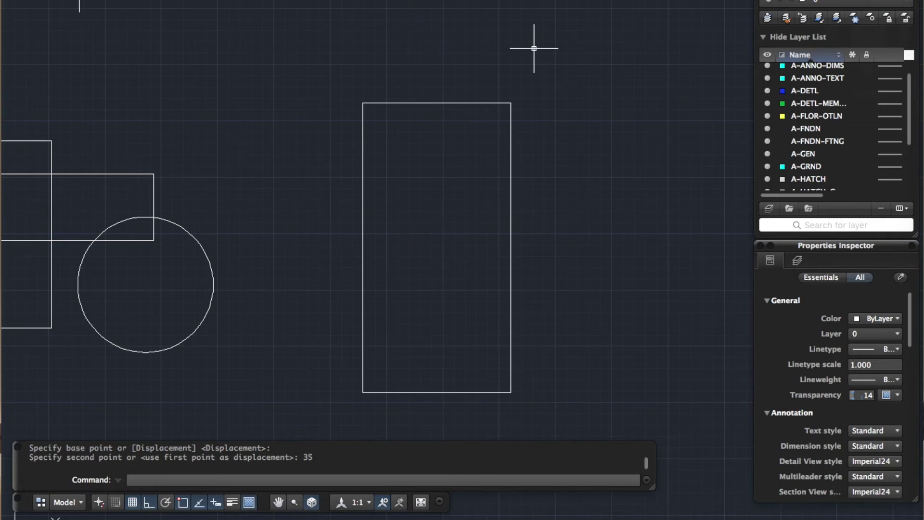
{"action": "scroll", "coordinate": [612, 284], "scroll_direction": "down", "scroll_amount": 3}
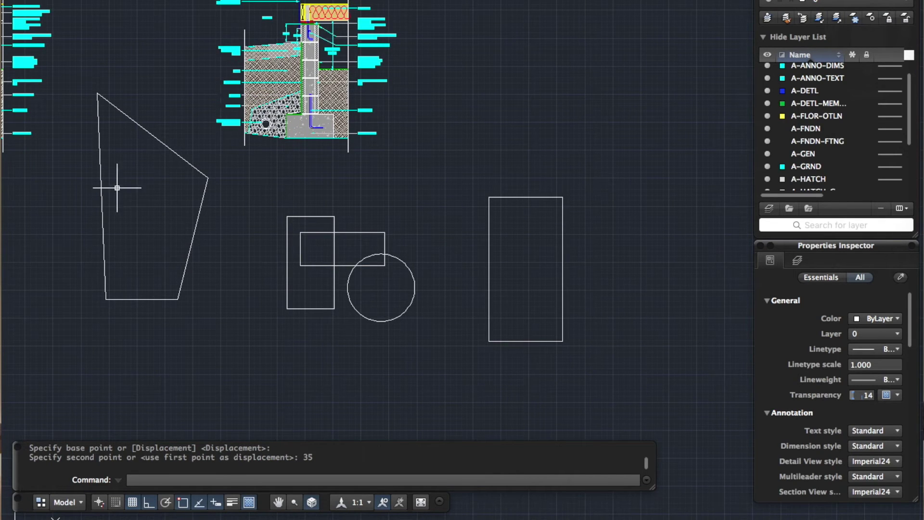
Step: Copy the tall left rectangle twice with Ortho off: down-right over the circle and up-right
{"action": "left_click", "coordinate": [431, 207]}
{"action": "left_click", "coordinate": [463, 218]}
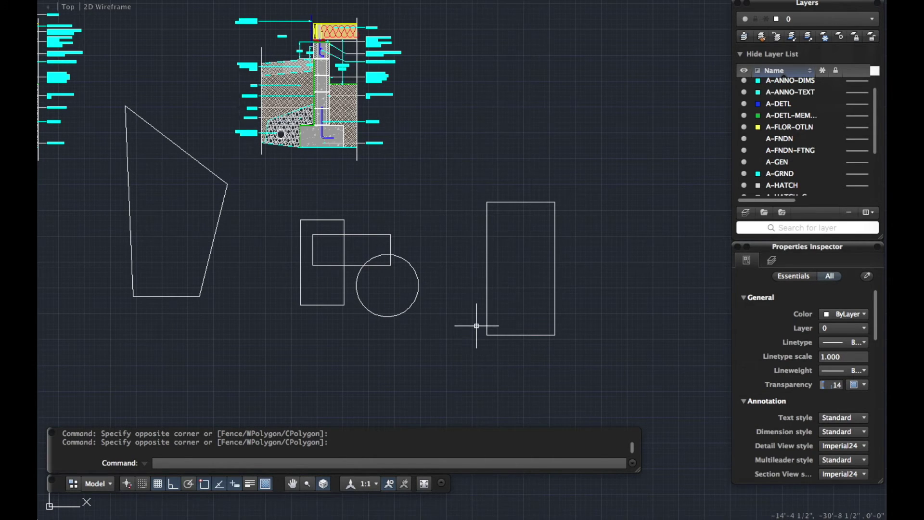
{"action": "left_click", "coordinate": [326, 304]}
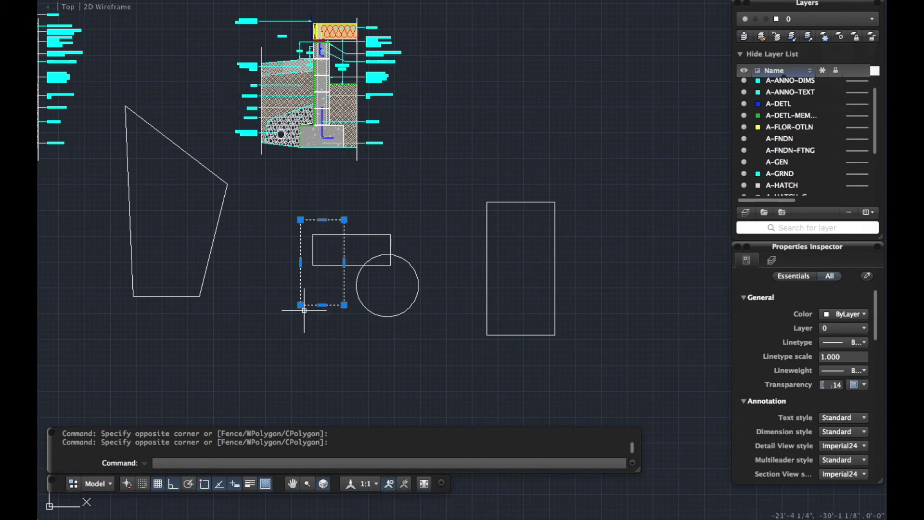
{"action": "type", "text": "do"}
{"action": "key", "text": "Return"}
{"action": "left_click", "coordinate": [402, 352]}
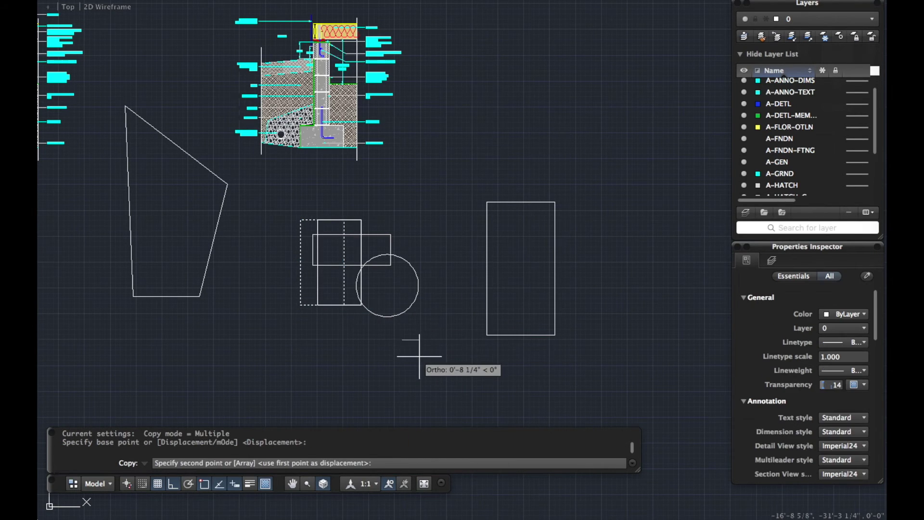
{"action": "key", "text": "F8"}
{"action": "left_click", "coordinate": [431, 380]}
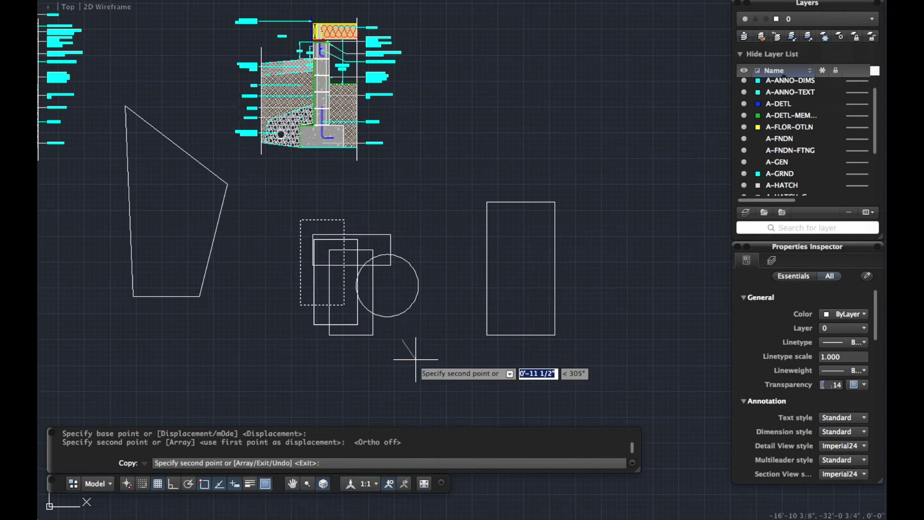
{"action": "left_click", "coordinate": [466, 329]}
{"action": "key", "text": "Escape"}
{"action": "scroll", "coordinate": [303, 223], "scroll_direction": "up", "scroll_amount": 3}
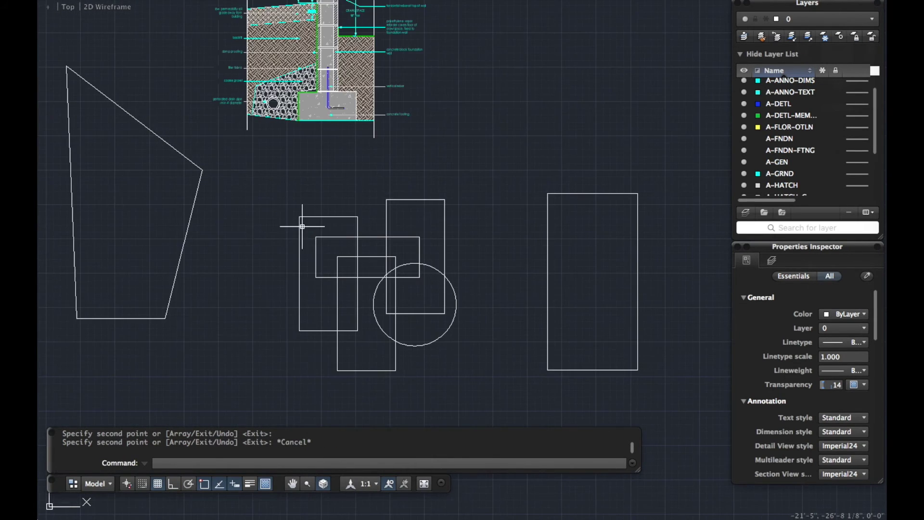
Step: Crossing-select the tops of the upper copy and wide rectangle, excluding the left rectangle
{"action": "left_click", "coordinate": [423, 208]}
{"action": "left_click", "coordinate": [391, 188]}
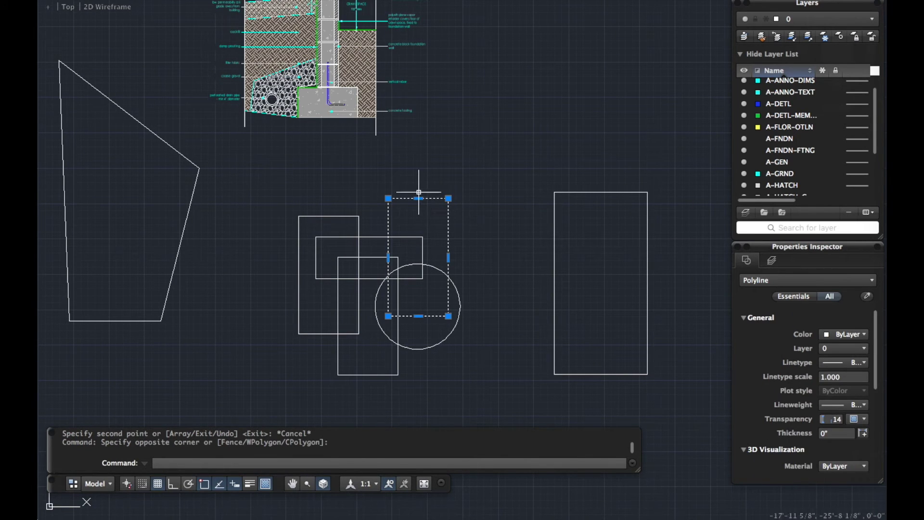
{"action": "left_click", "coordinate": [308, 227]}
{"action": "left_click", "coordinate": [429, 285]}
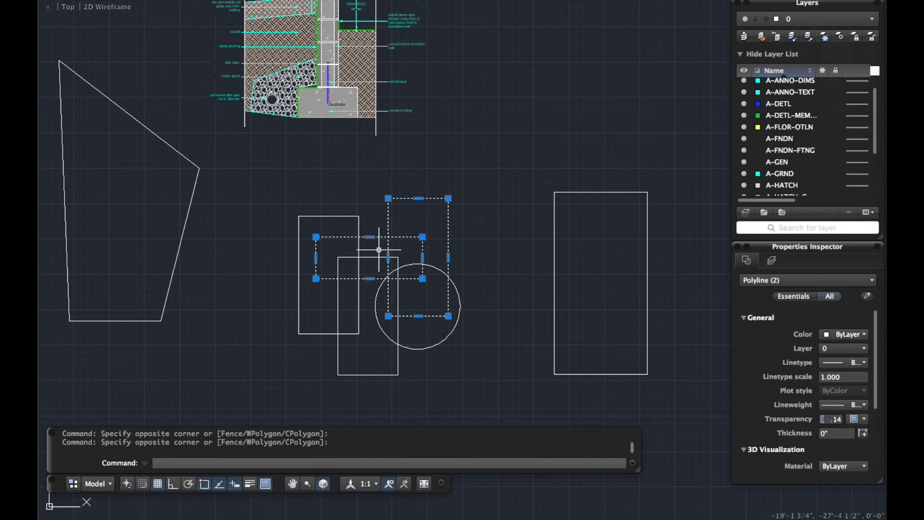
{"action": "key", "text": "Escape"}
{"action": "left_click", "coordinate": [301, 205]}
{"action": "left_click", "coordinate": [368, 339]}
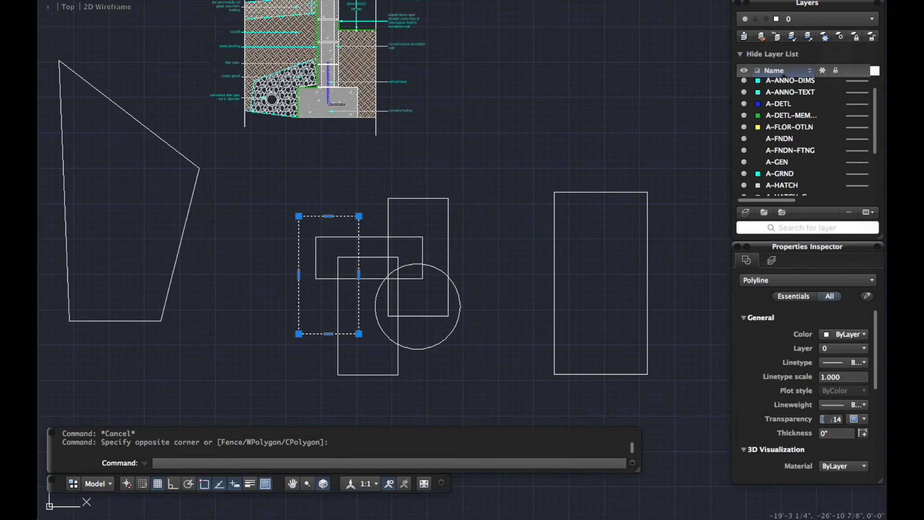
{"action": "key", "text": "Escape"}
{"action": "left_click", "coordinate": [480, 247]}
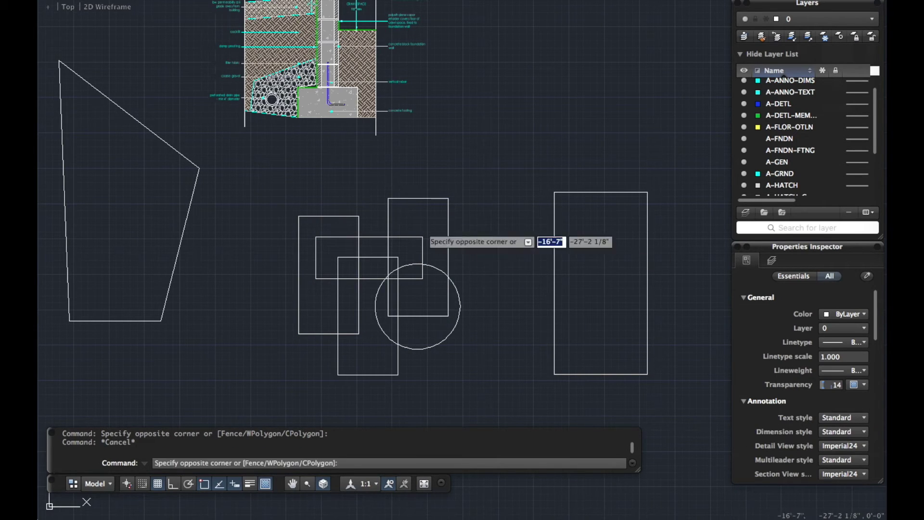
{"action": "left_click", "coordinate": [266, 185]}
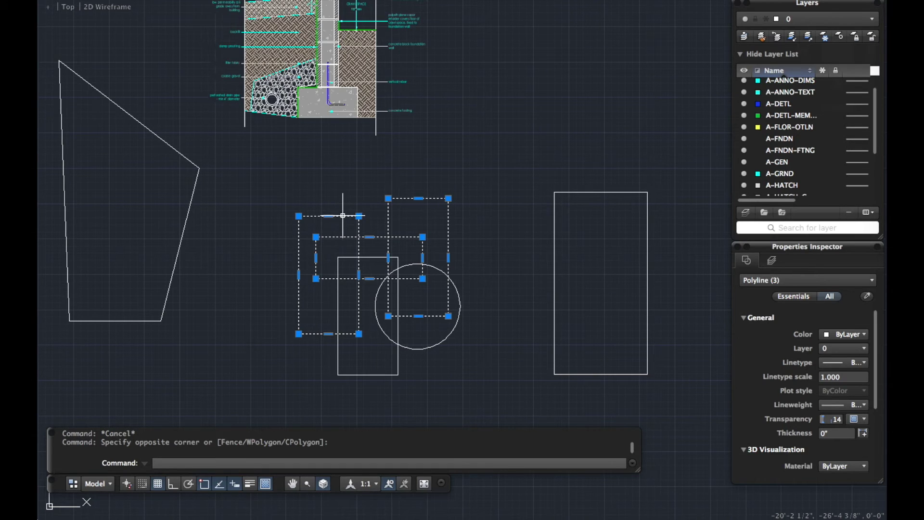
{"action": "left_click", "coordinate": [343, 216], "text": "shift"}
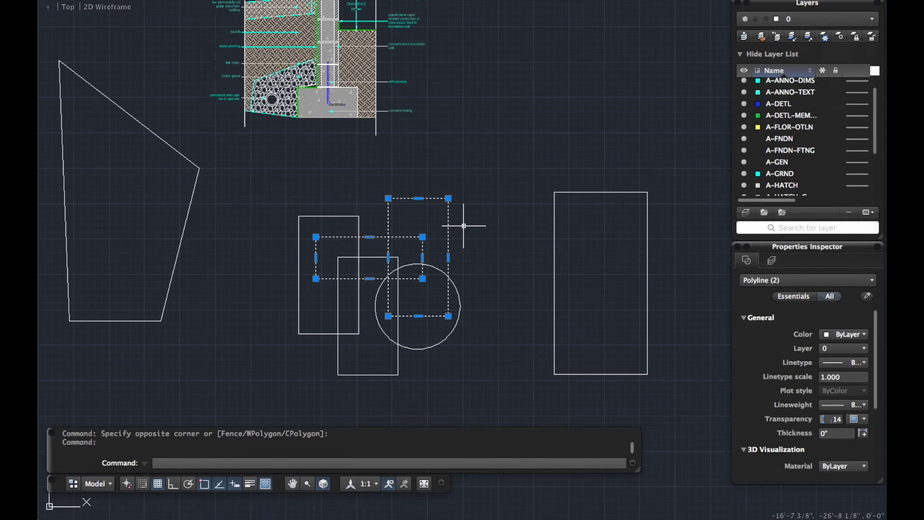
Step: Stretch both selected top edges straight upward with Ortho on
{"action": "type", "text": "s"}
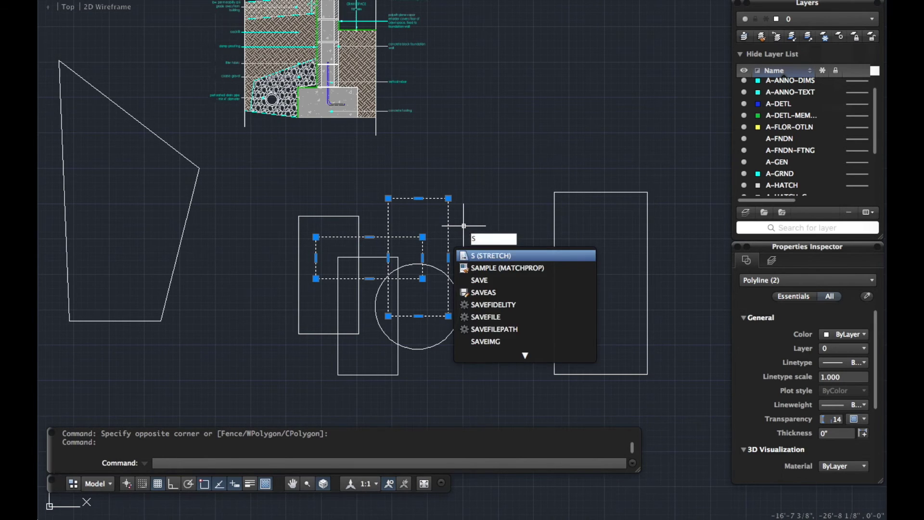
{"action": "key", "text": "Return"}
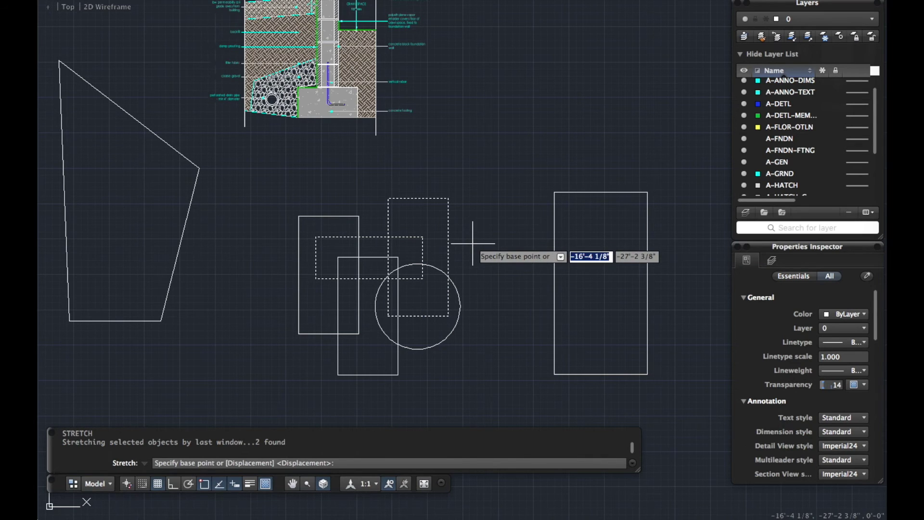
{"action": "left_click", "coordinate": [488, 248]}
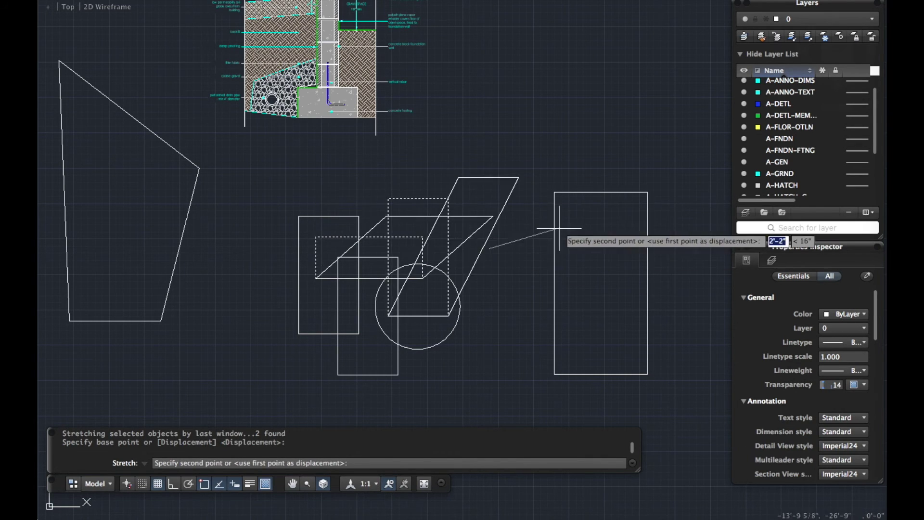
{"action": "key", "text": "F8"}
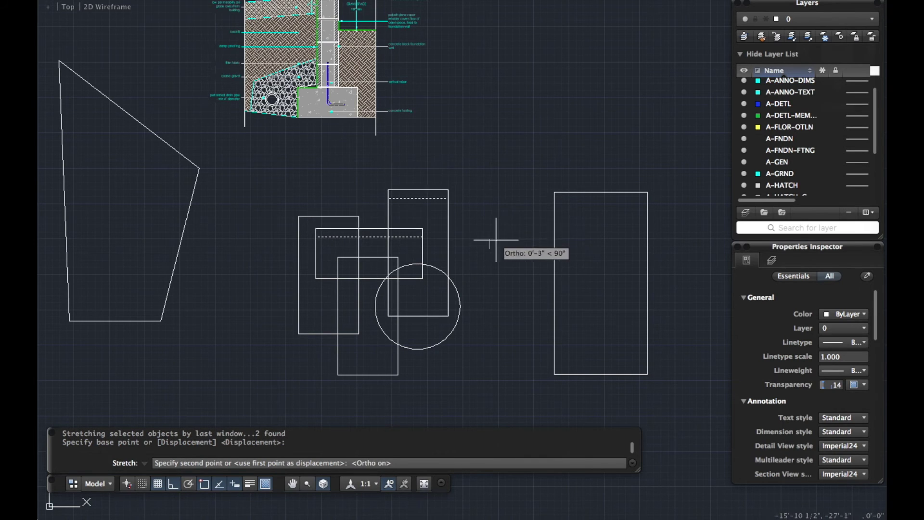
{"action": "left_click", "coordinate": [491, 216]}
{"action": "left_click", "coordinate": [337, 214]}
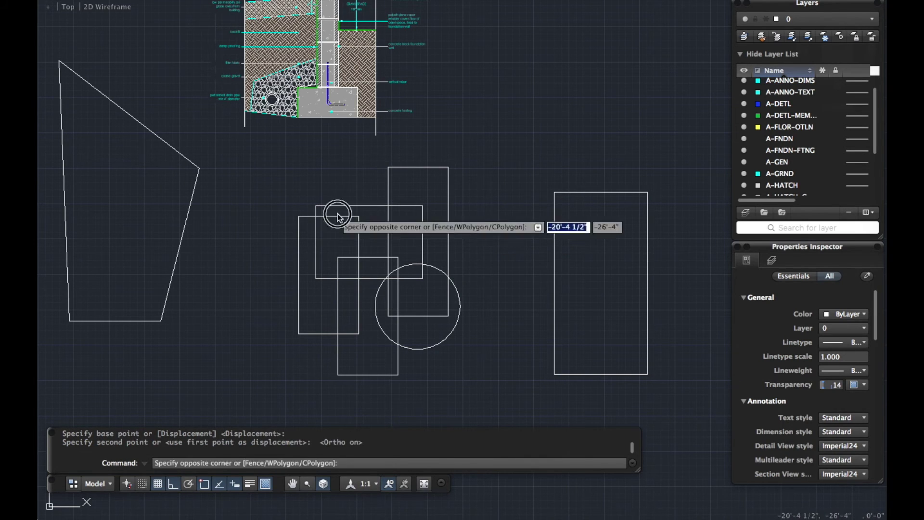
{"action": "left_click", "coordinate": [308, 270]}
{"action": "key", "text": "Escape"}
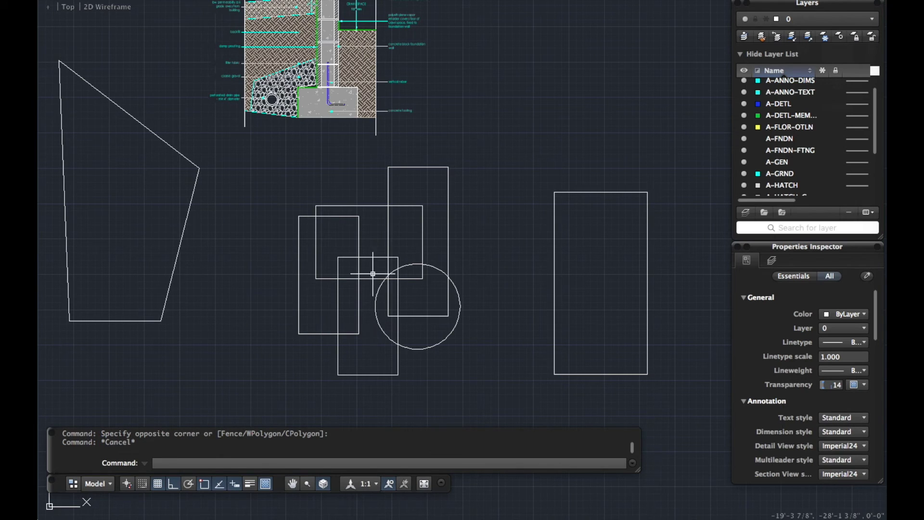
{"action": "left_click", "coordinate": [368, 393]}
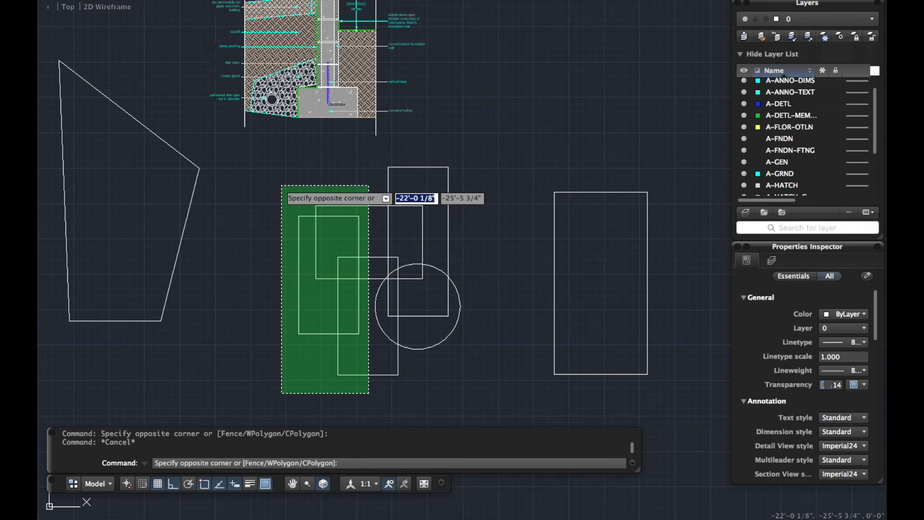
{"action": "left_click", "coordinate": [282, 186]}
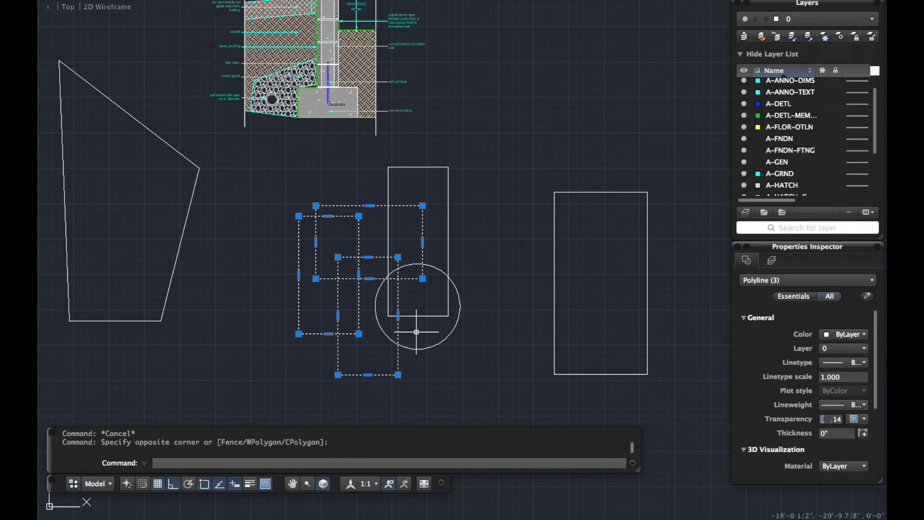
{"action": "left_click", "coordinate": [316, 226], "text": "shift"}
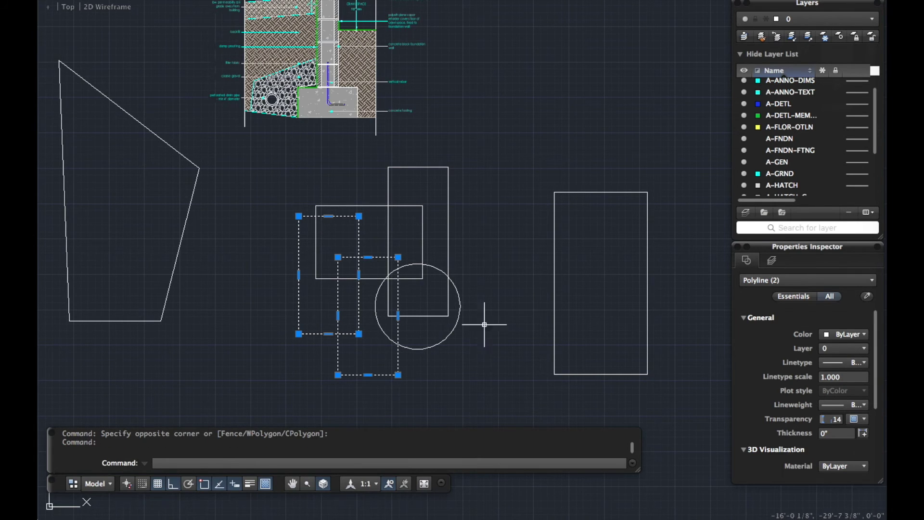
{"action": "type", "text": "S"}
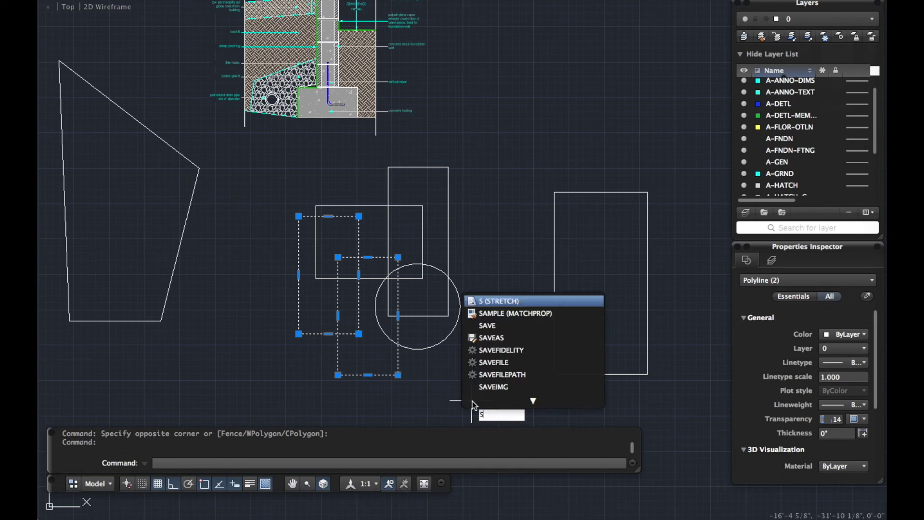
{"action": "key", "text": "Return"}
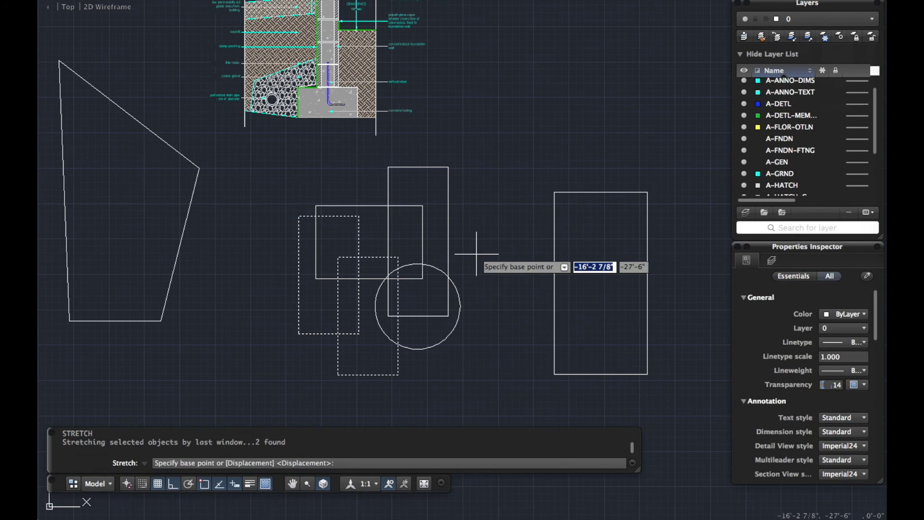
{"action": "left_click", "coordinate": [338, 374]}
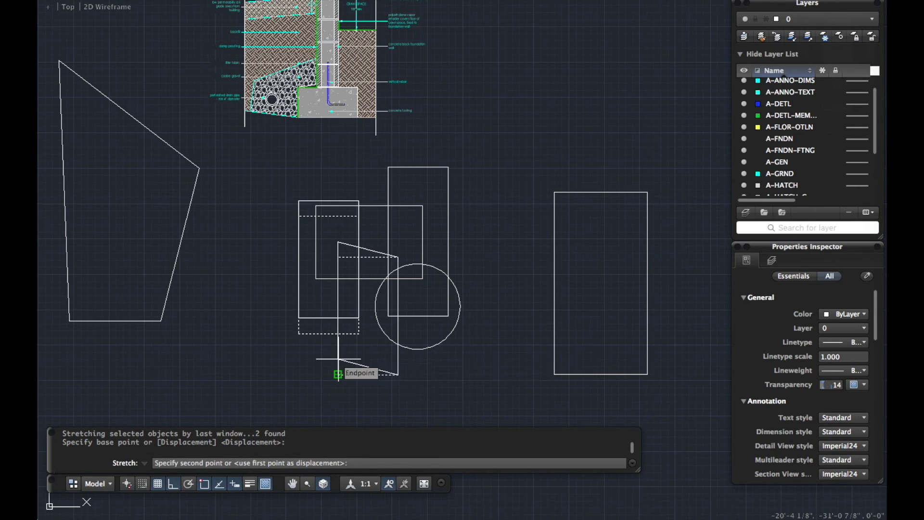
{"action": "key", "text": "Escape"}
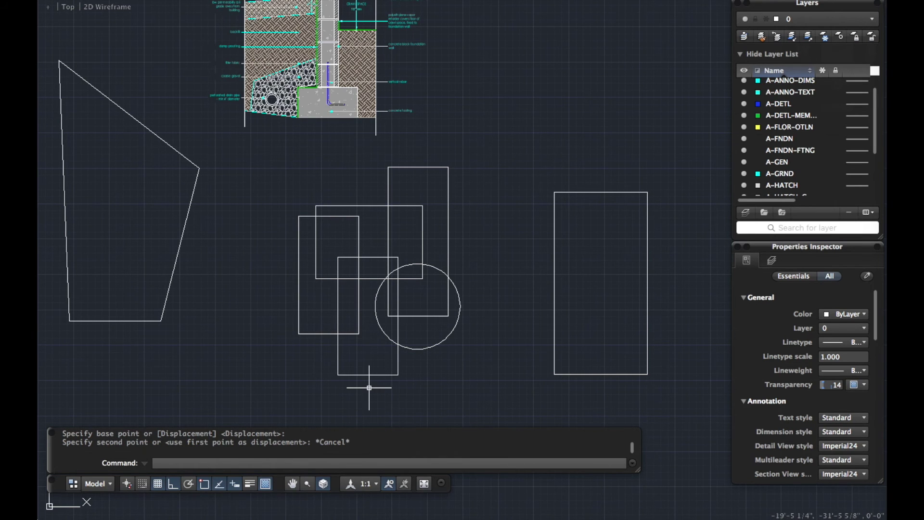
{"action": "scroll", "coordinate": [370, 388], "scroll_direction": "down", "scroll_amount": 5}
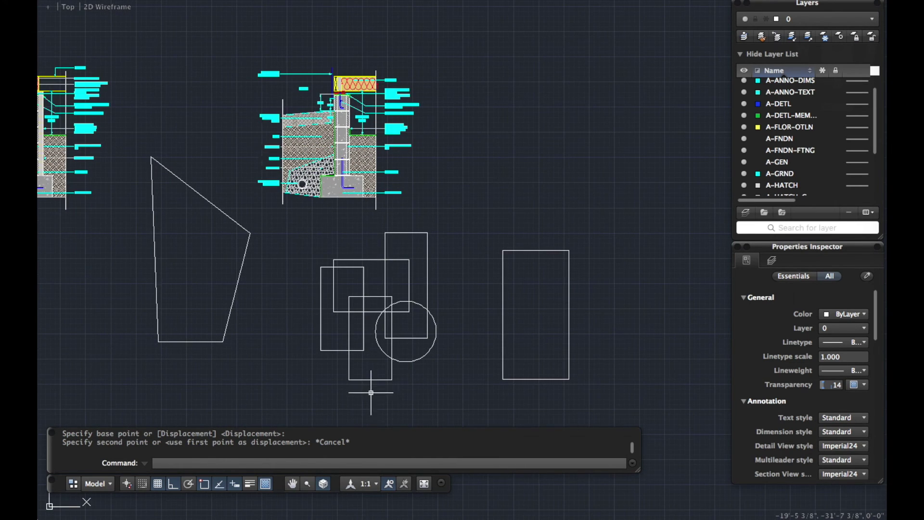
Step: Stretch the detail's right-hand notes and leaders further to the right
{"action": "scroll", "coordinate": [222, 42], "scroll_direction": "up", "scroll_amount": 5}
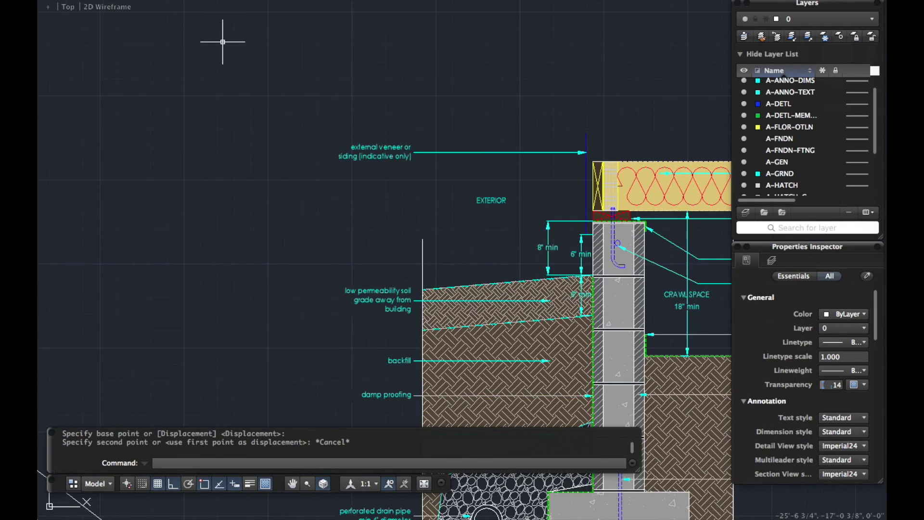
{"action": "scroll", "coordinate": [223, 41], "scroll_direction": "down", "scroll_amount": 2}
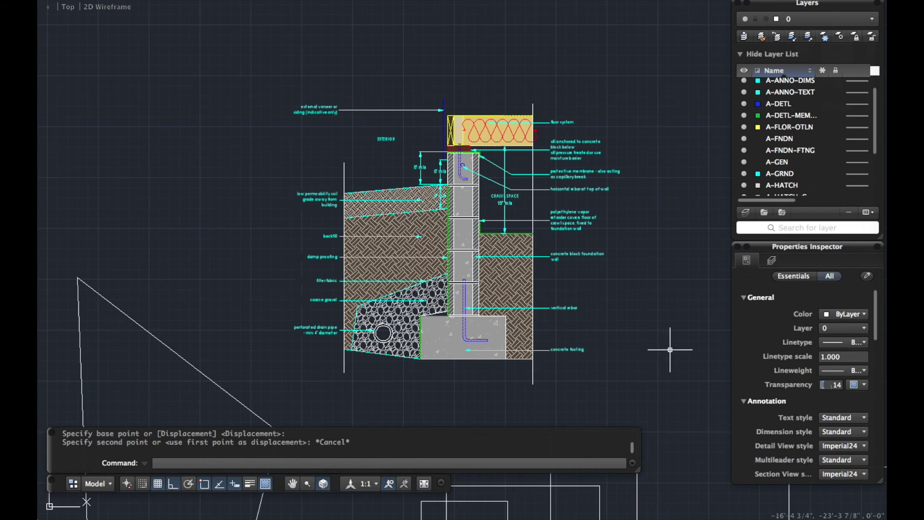
{"action": "left_click", "coordinate": [646, 393]}
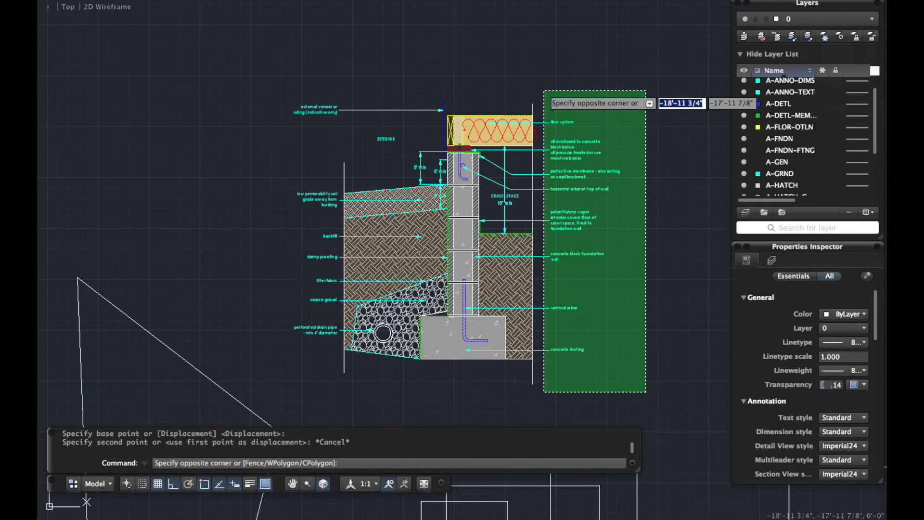
{"action": "left_click", "coordinate": [544, 91]}
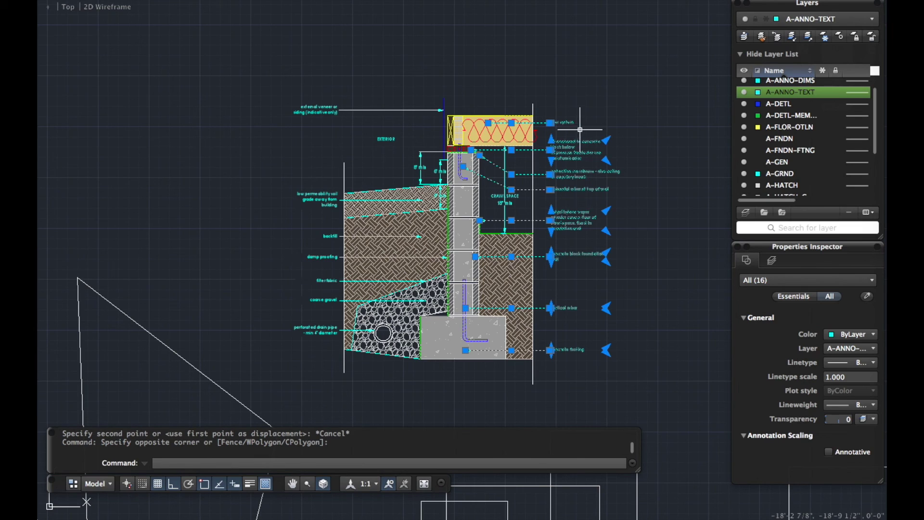
{"action": "type", "text": "s"}
{"action": "key", "text": "Return"}
{"action": "left_click", "coordinate": [582, 87]}
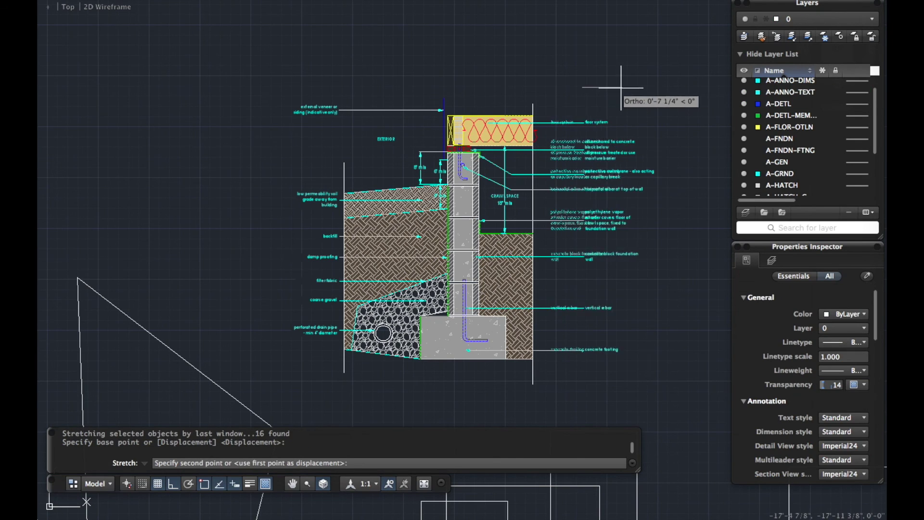
{"action": "left_click", "coordinate": [627, 88]}
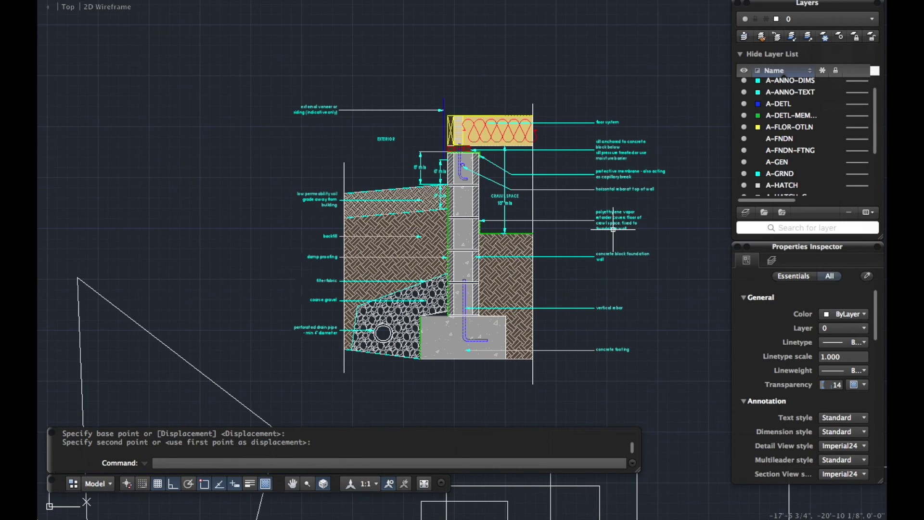
Step: Stretch the labels back slightly left, closer to the wall
{"action": "left_click", "coordinate": [682, 380]}
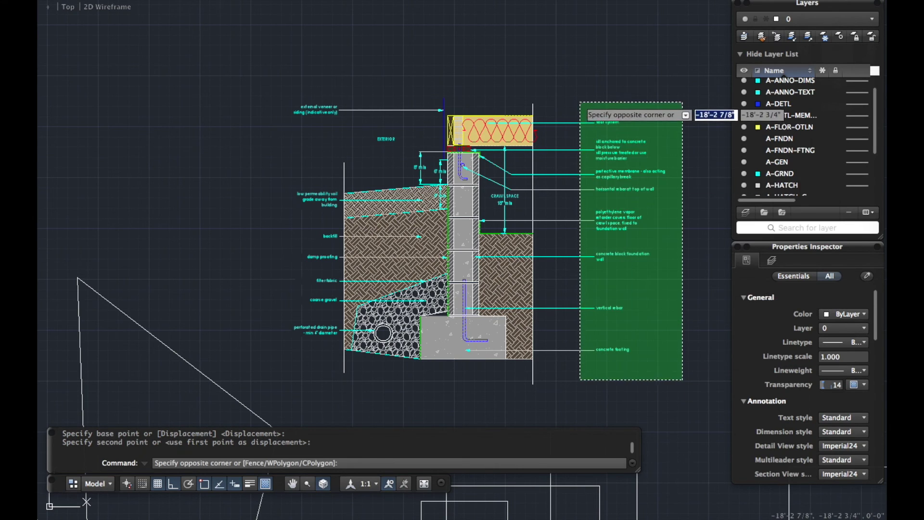
{"action": "left_click", "coordinate": [580, 103]}
{"action": "key", "text": "Return"}
{"action": "left_click", "coordinate": [586, 65]}
{"action": "left_click", "coordinate": [564, 65]}
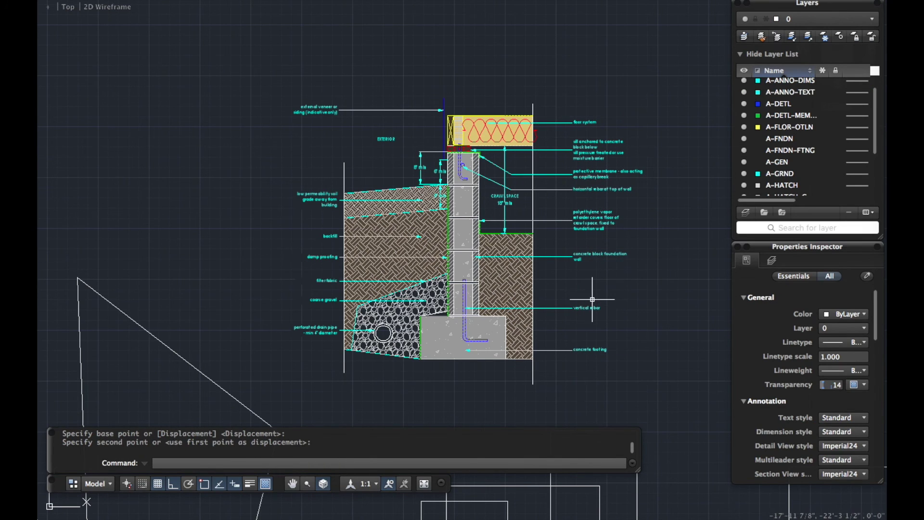
Step: Freeze the A-HATCH, second hatch, and A-ANNO-TEXT layers in the Layers panel
{"action": "scroll", "coordinate": [826, 152], "scroll_direction": "down", "scroll_amount": 2}
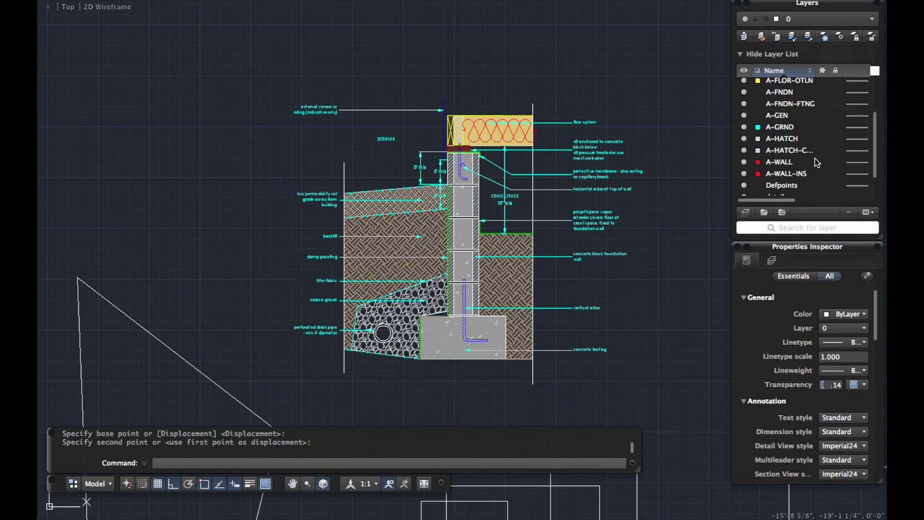
{"action": "left_click", "coordinate": [822, 139]}
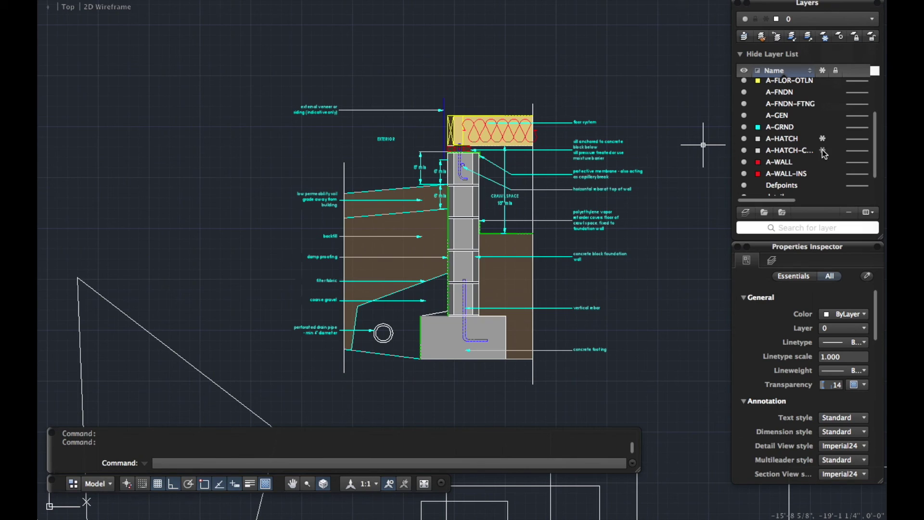
{"action": "left_click", "coordinate": [824, 151]}
{"action": "scroll", "coordinate": [832, 111], "scroll_direction": "up", "scroll_amount": 3}
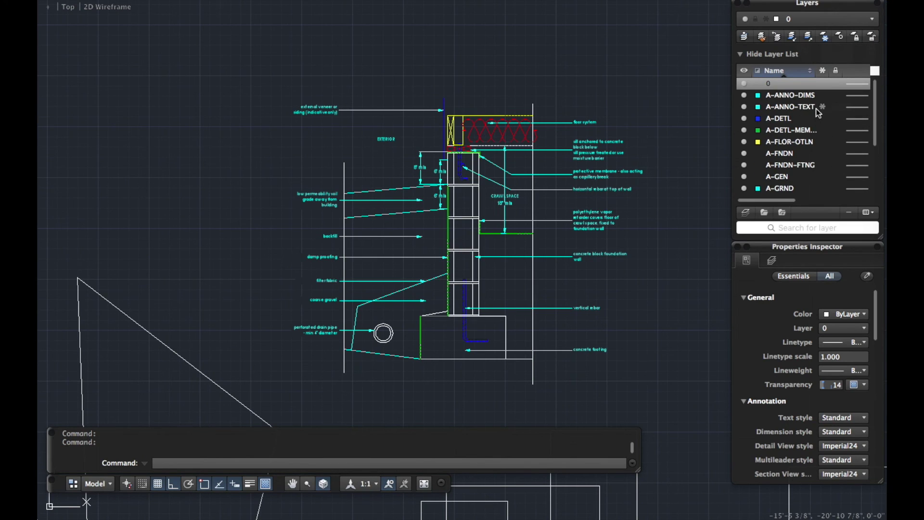
{"action": "left_click", "coordinate": [822, 107]}
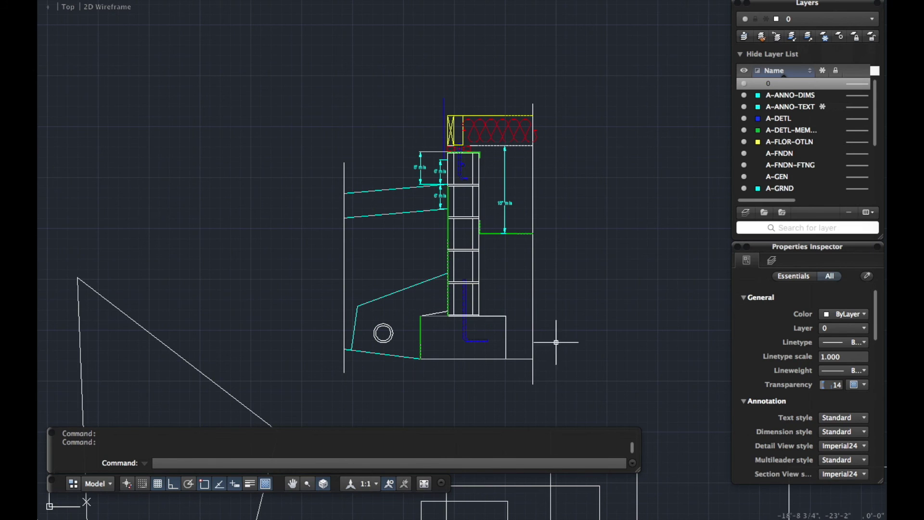
Step: Stretch the 59 upper-wall objects upward to raise the top of the wall
{"action": "left_click", "coordinate": [596, 263]}
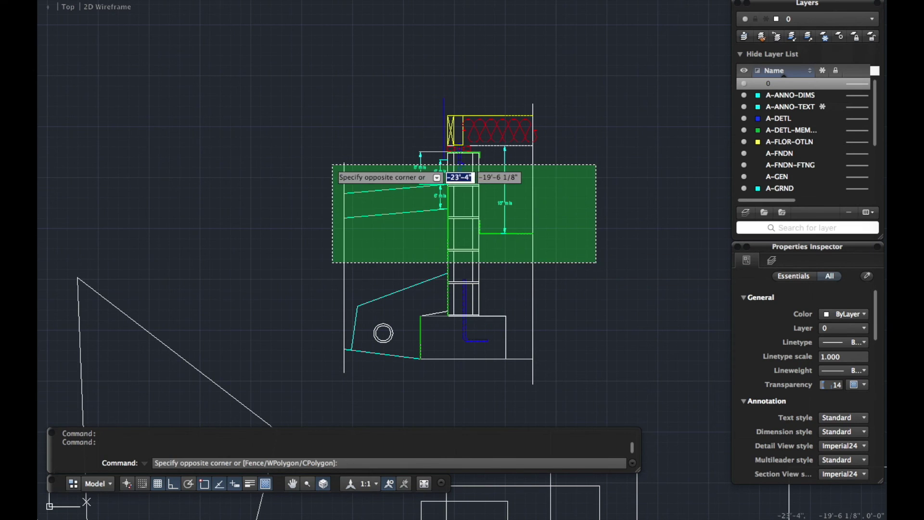
{"action": "left_click", "coordinate": [315, 69]}
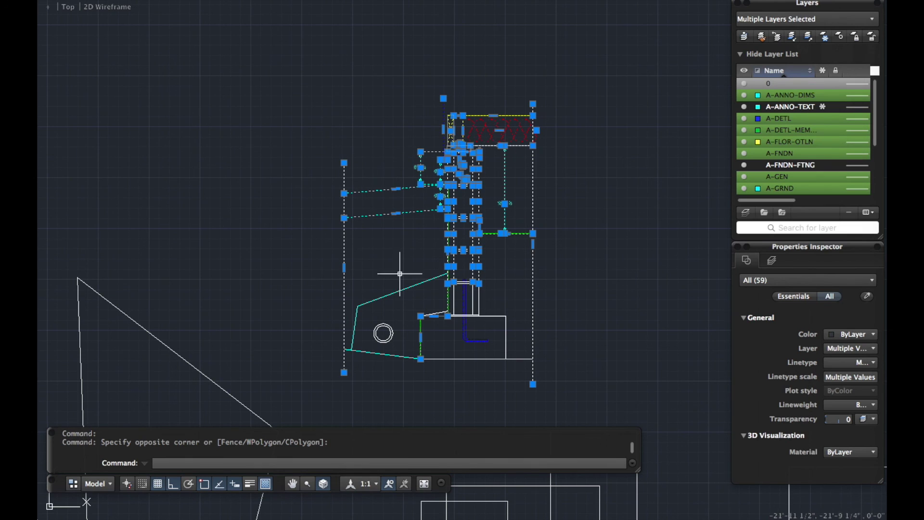
{"action": "type", "text": "s"}
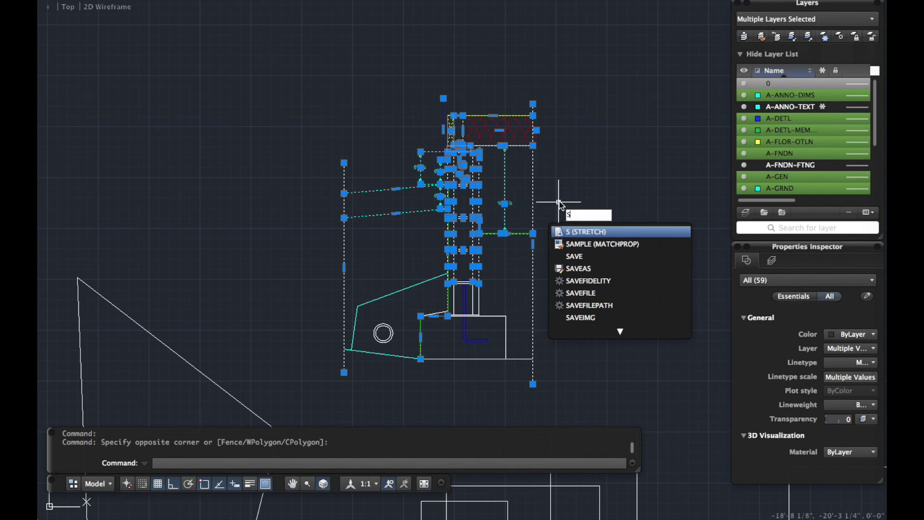
{"action": "key", "text": "Return"}
{"action": "left_click", "coordinate": [557, 218]}
{"action": "left_click", "coordinate": [568, 155]}
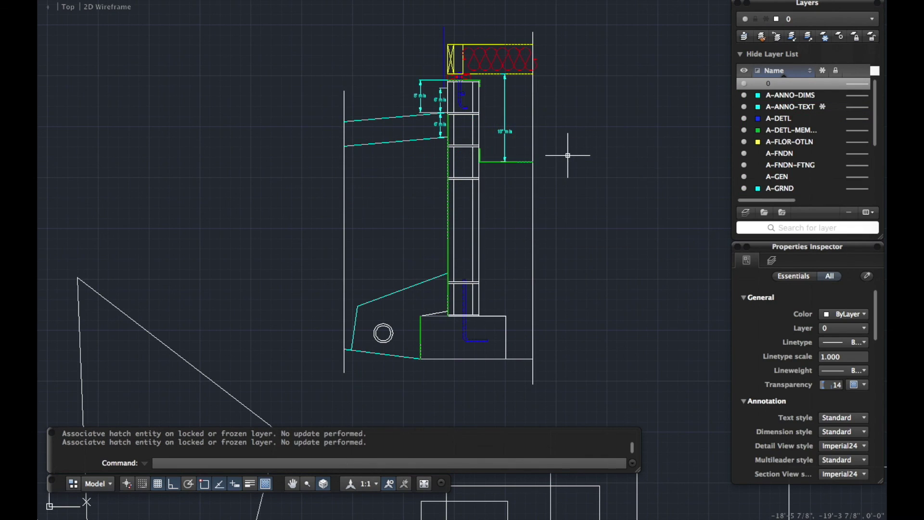
Step: Clear the stray selection and stretch the wall top back down
{"action": "left_click", "coordinate": [473, 166]}
{"action": "left_click", "coordinate": [462, 188]}
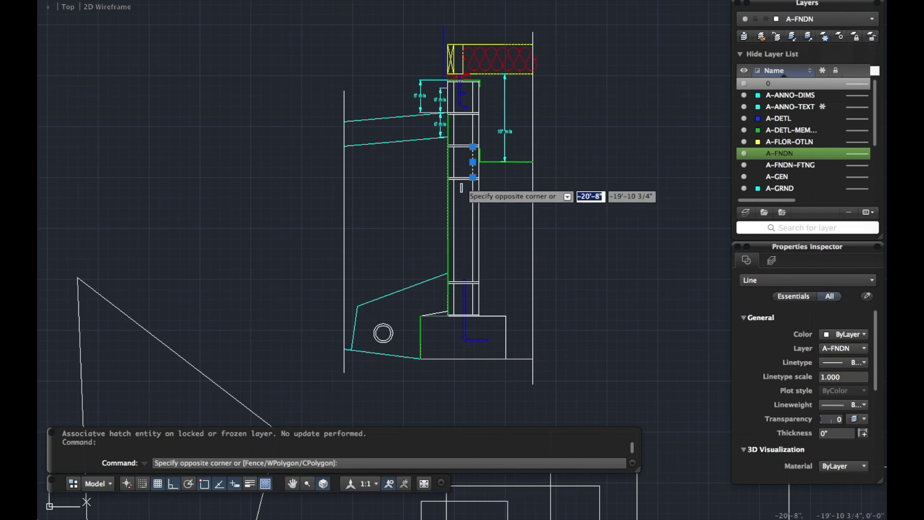
{"action": "key", "text": "Escape"}
{"action": "left_click", "coordinate": [460, 185]}
{"action": "key", "text": "Escape"}
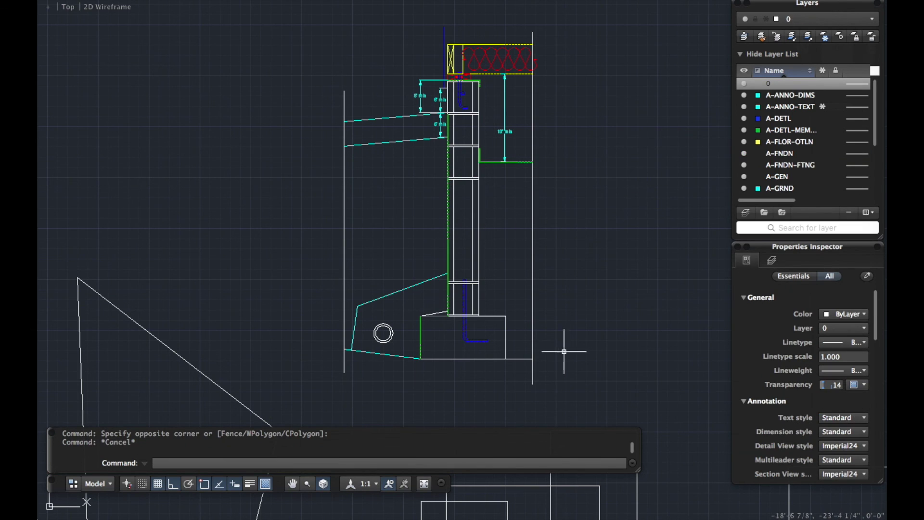
{"action": "left_click", "coordinate": [617, 249]}
{"action": "left_click", "coordinate": [332, 12]}
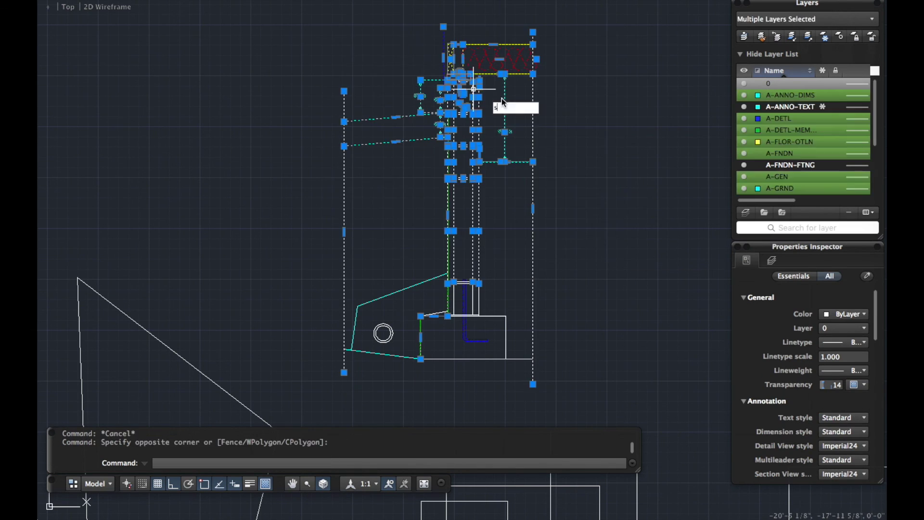
{"action": "key", "text": "Return"}
{"action": "left_click", "coordinate": [568, 75]}
{"action": "left_click", "coordinate": [573, 147]}
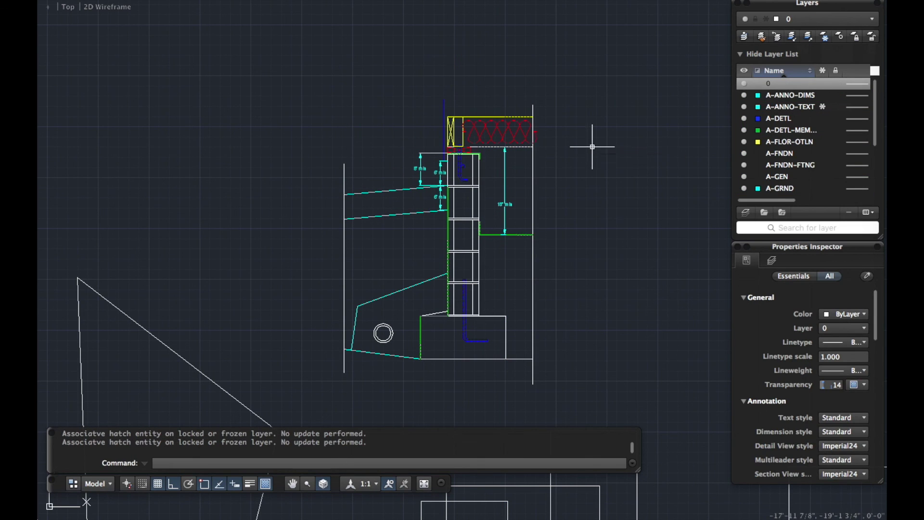
Step: Stretch the left grade lines and drain area further left
{"action": "left_click", "coordinate": [401, 386]}
{"action": "left_click", "coordinate": [314, 147]}
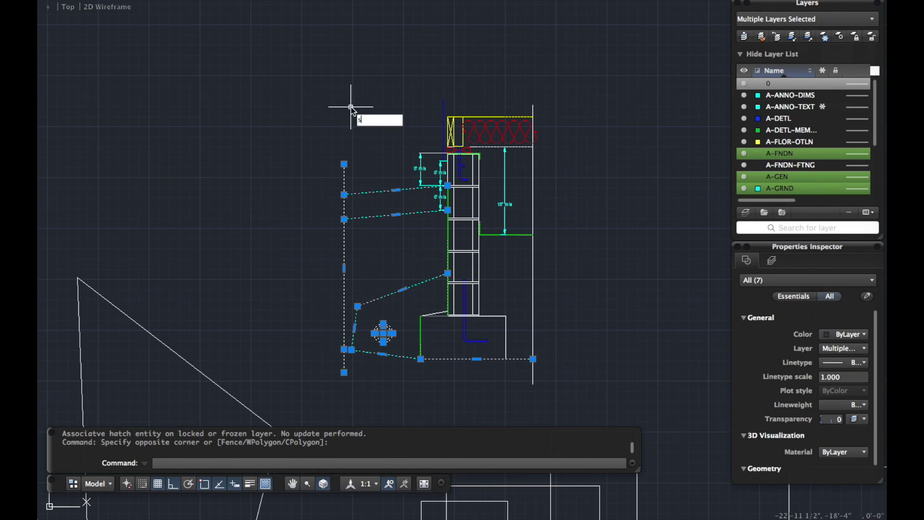
{"action": "key", "text": "Return"}
{"action": "left_click", "coordinate": [353, 111]}
{"action": "left_click", "coordinate": [299, 98]}
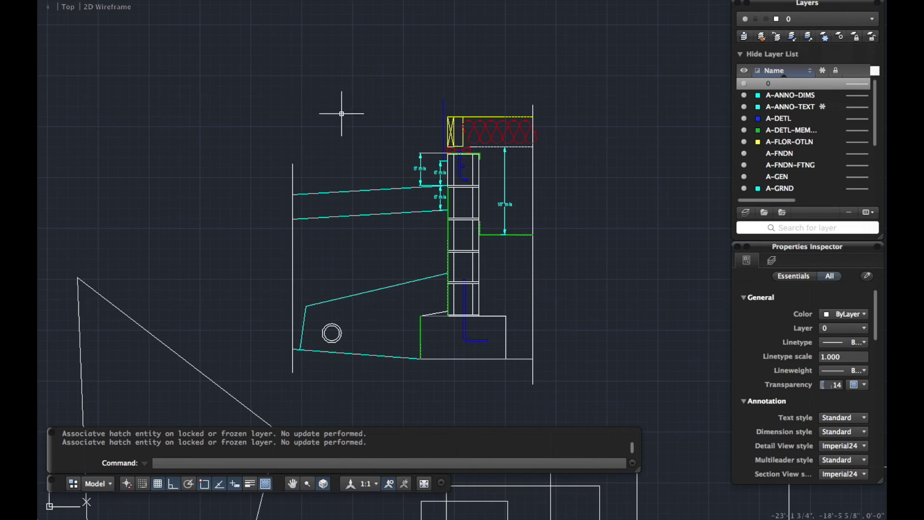
{"action": "scroll", "coordinate": [505, 257], "scroll_direction": "up", "scroll_amount": 3}
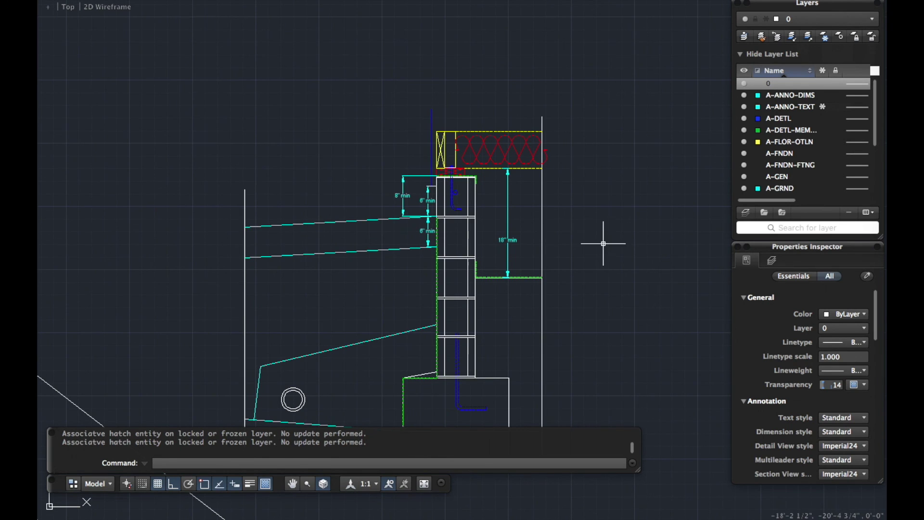
{"action": "left_click", "coordinate": [554, 177]}
{"action": "left_click", "coordinate": [524, 110]}
{"action": "left_click", "coordinate": [570, 221], "text": "shift"}
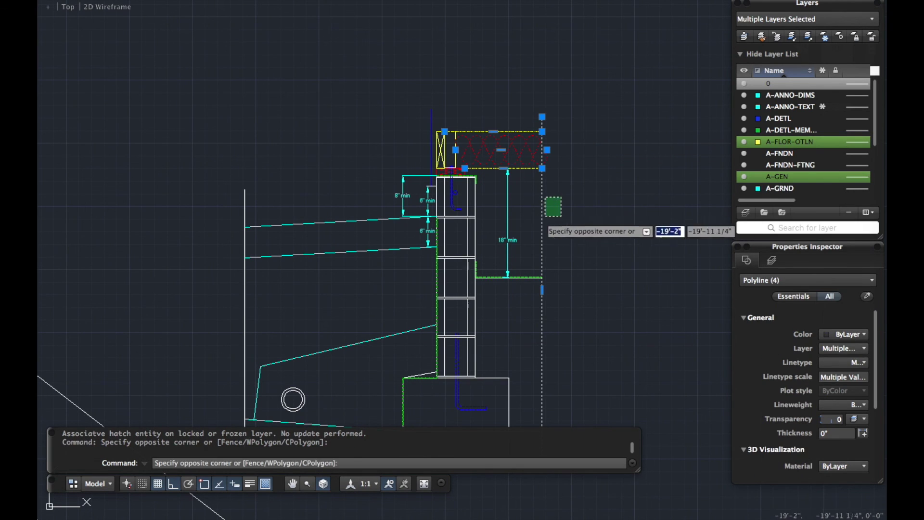
{"action": "left_click", "coordinate": [513, 192], "text": "shift"}
{"action": "type", "text": "s"}
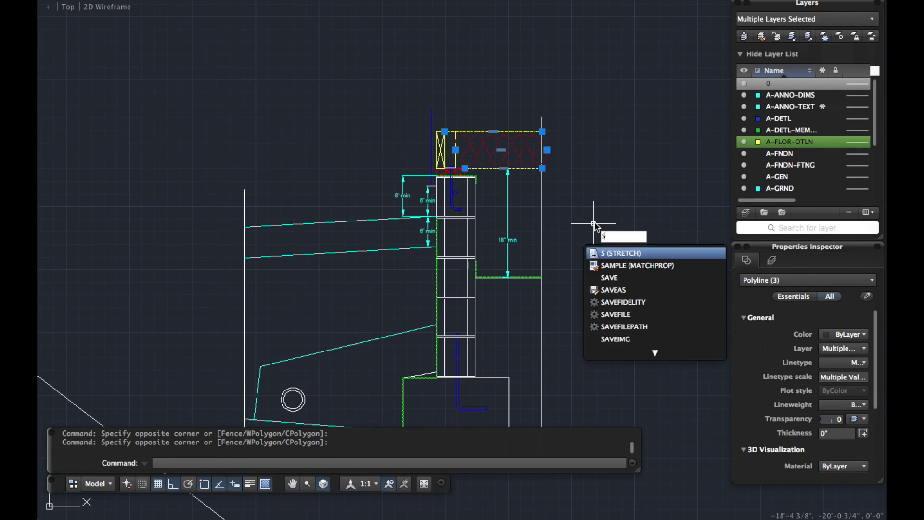
{"action": "key", "text": "Return"}
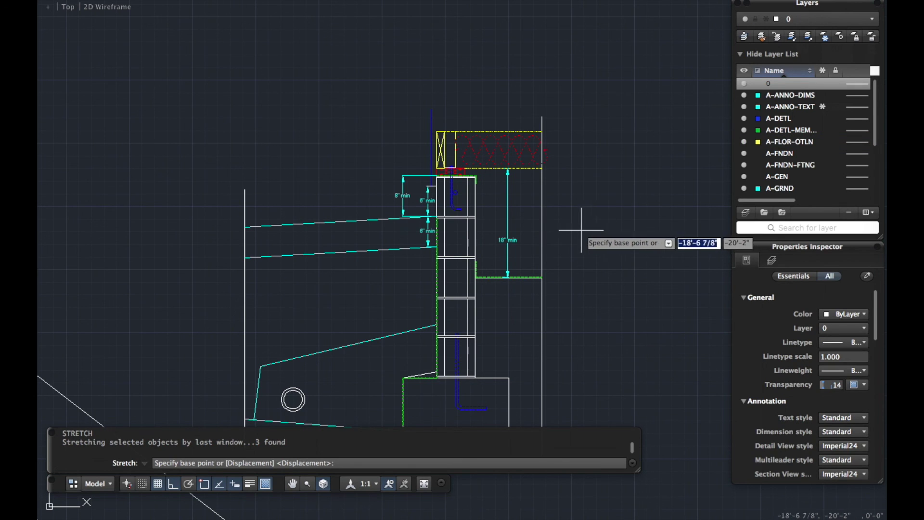
{"action": "left_click", "coordinate": [558, 214]}
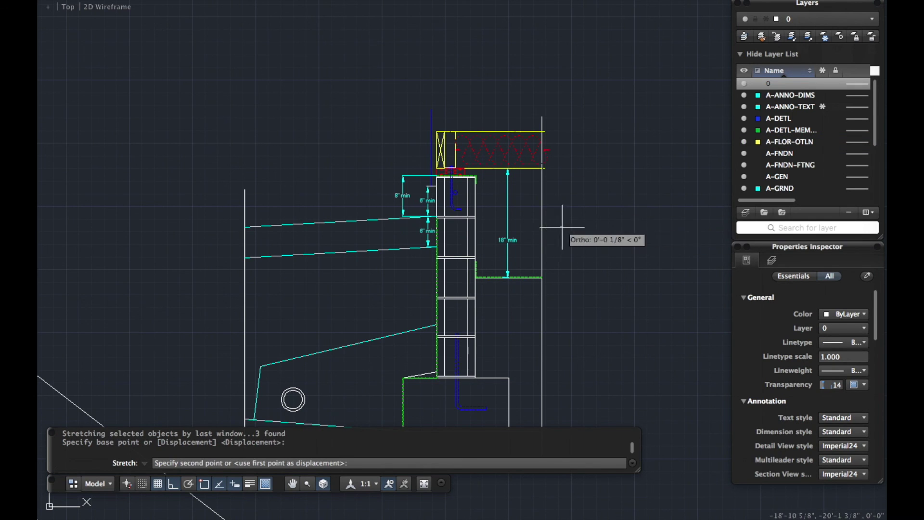
{"action": "left_click", "coordinate": [647, 226]}
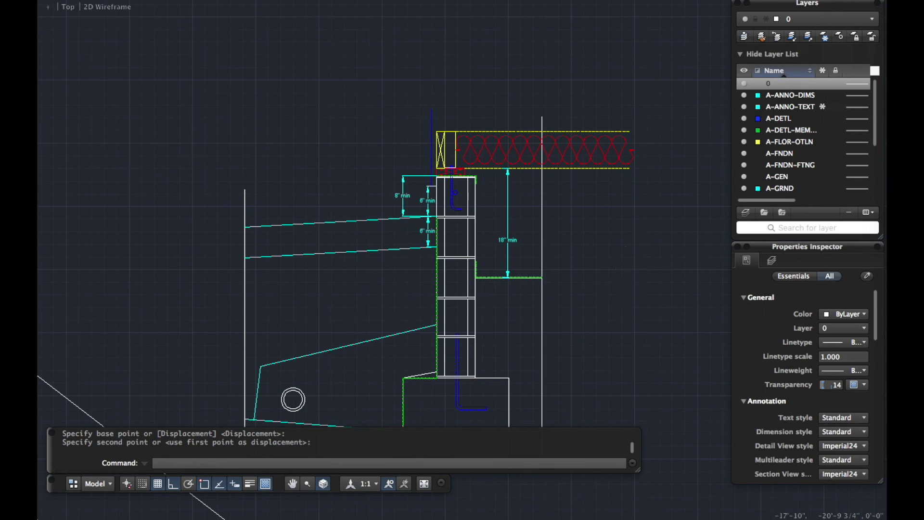
{"action": "key", "text": "super+z"}
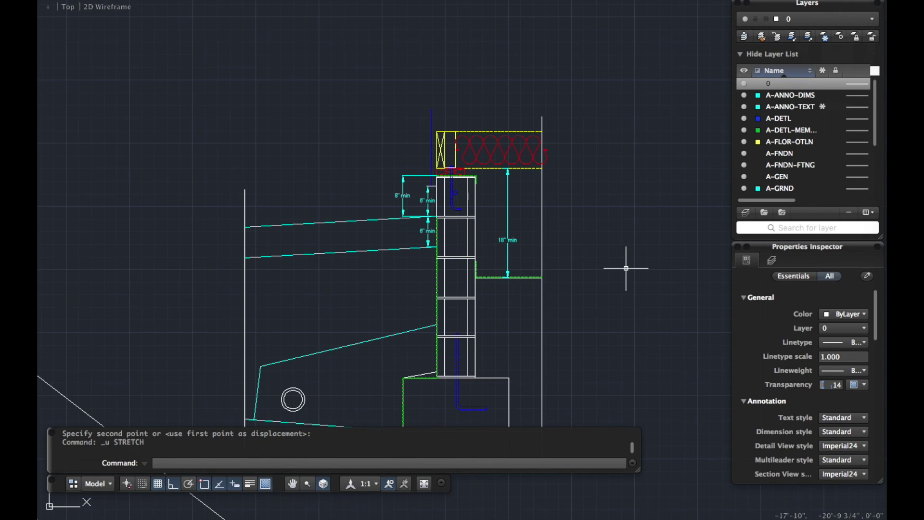